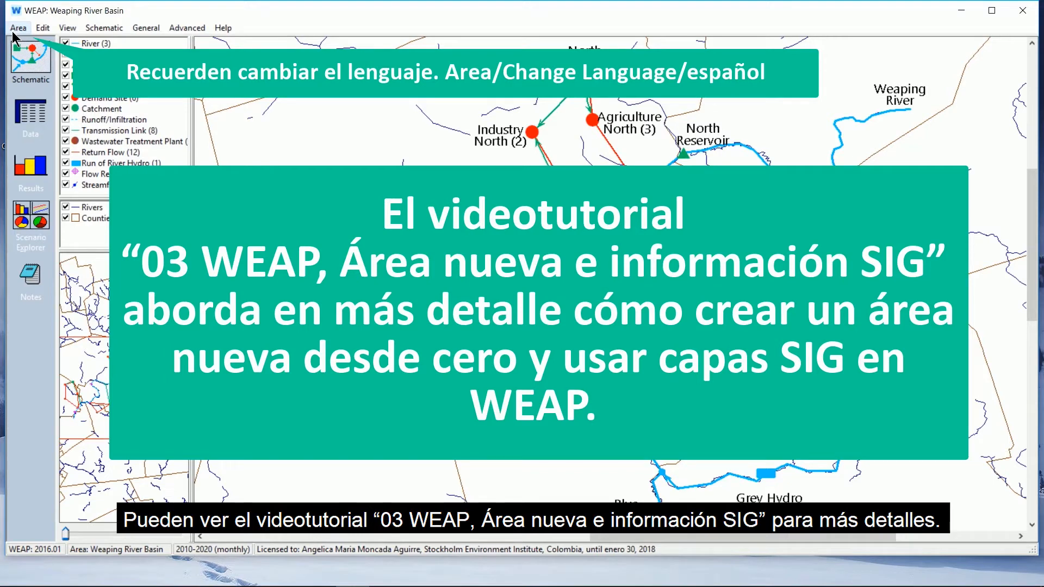
Step: Create a new, initially blank area named EjemploModeloTurial without password protection
left_click(14, 36)
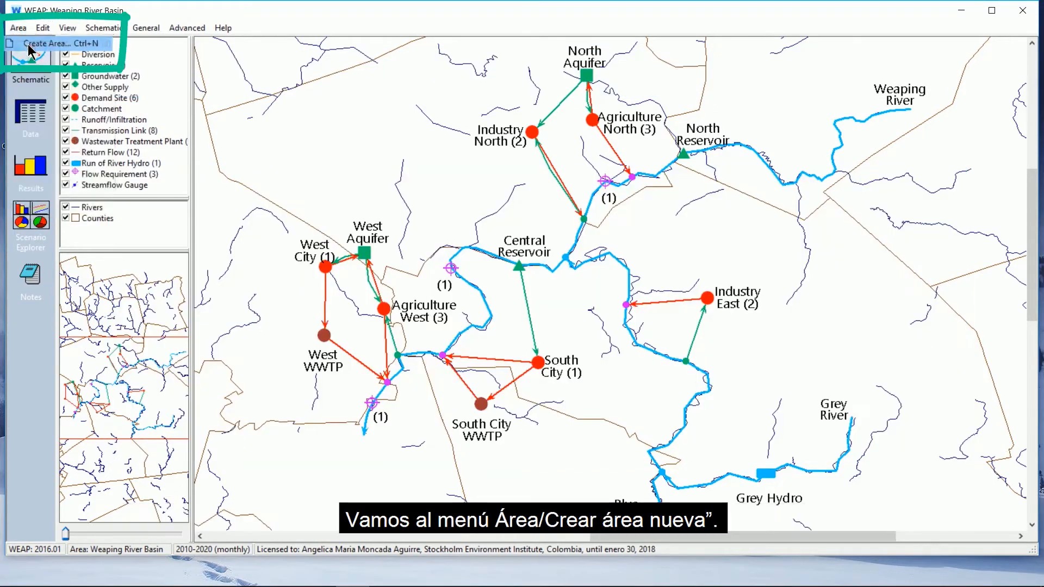
left_click(29, 47)
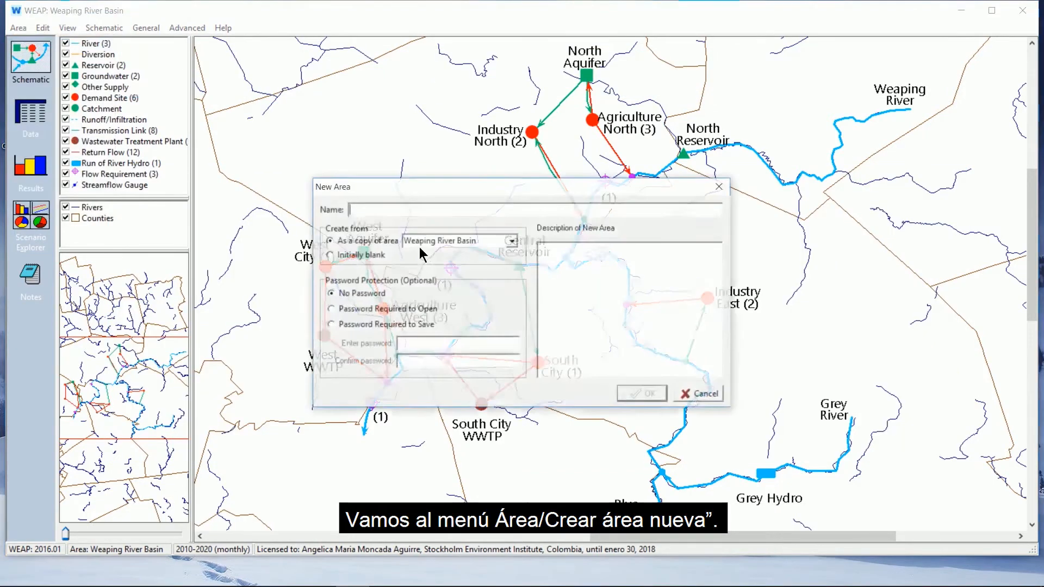
type("Ejempl")
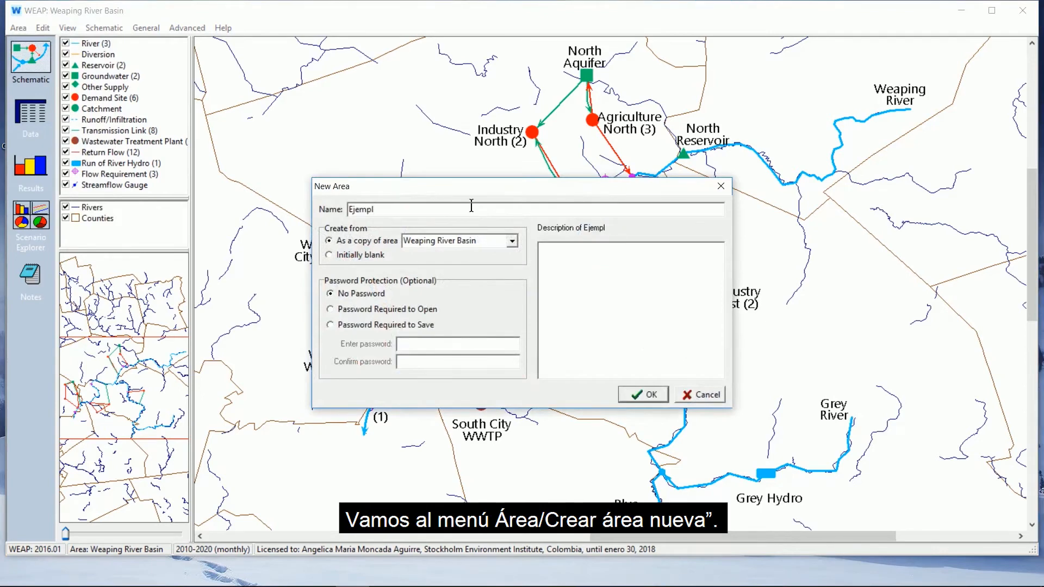
type("oModeloTurial")
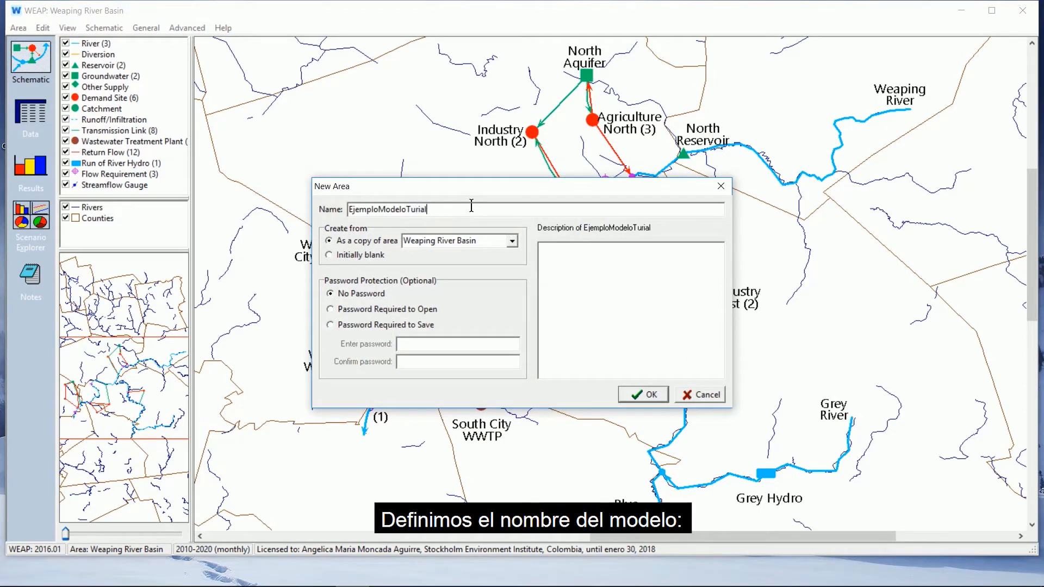
left_click(369, 254)
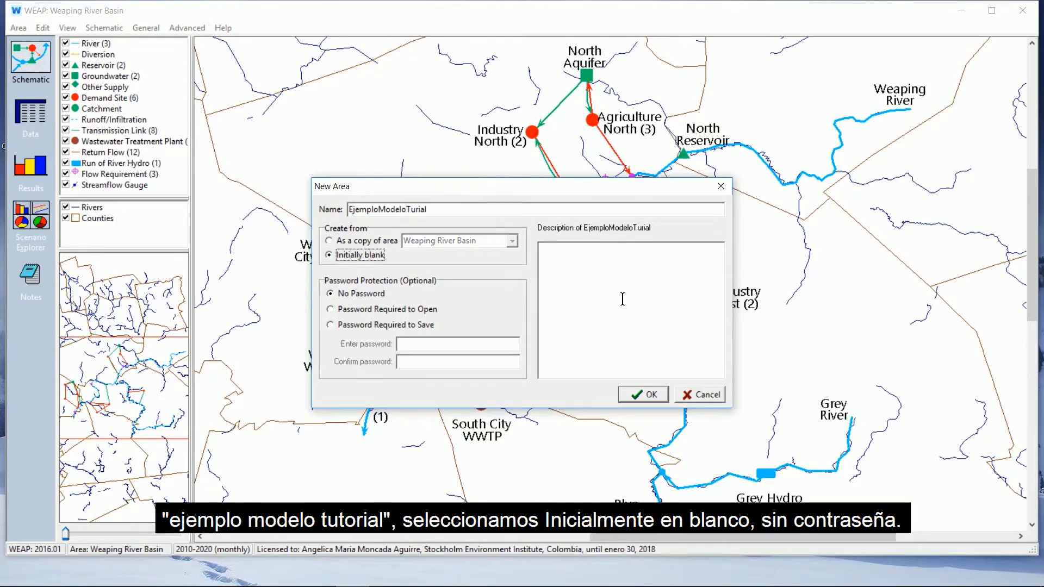
left_click(637, 396)
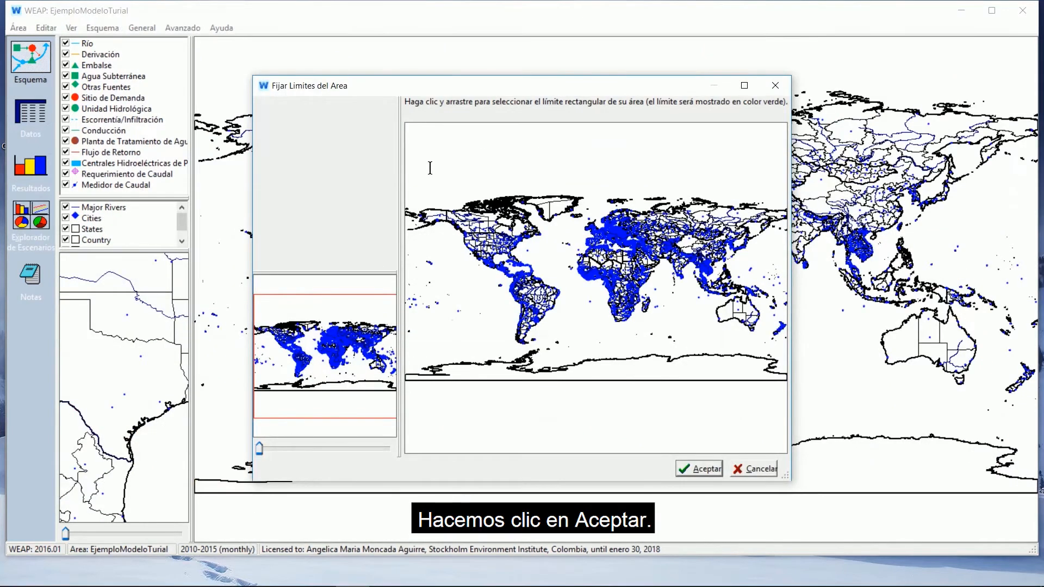
Step: Set the area boundary as a rectangle over southern Texas that includes Austin and San Antonio
scroll(496, 247, "up", 3)
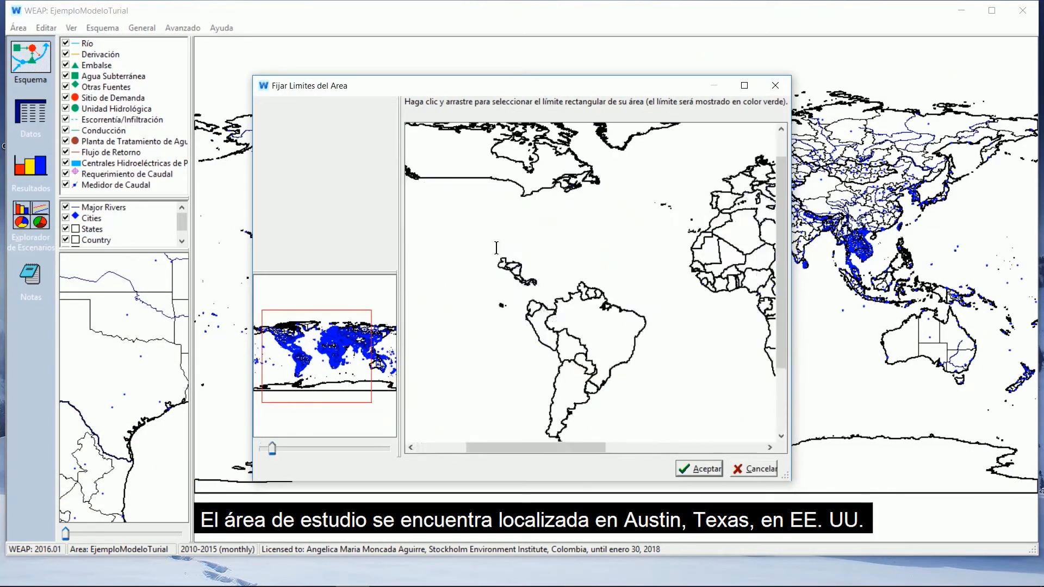
scroll(496, 248, "up", 3)
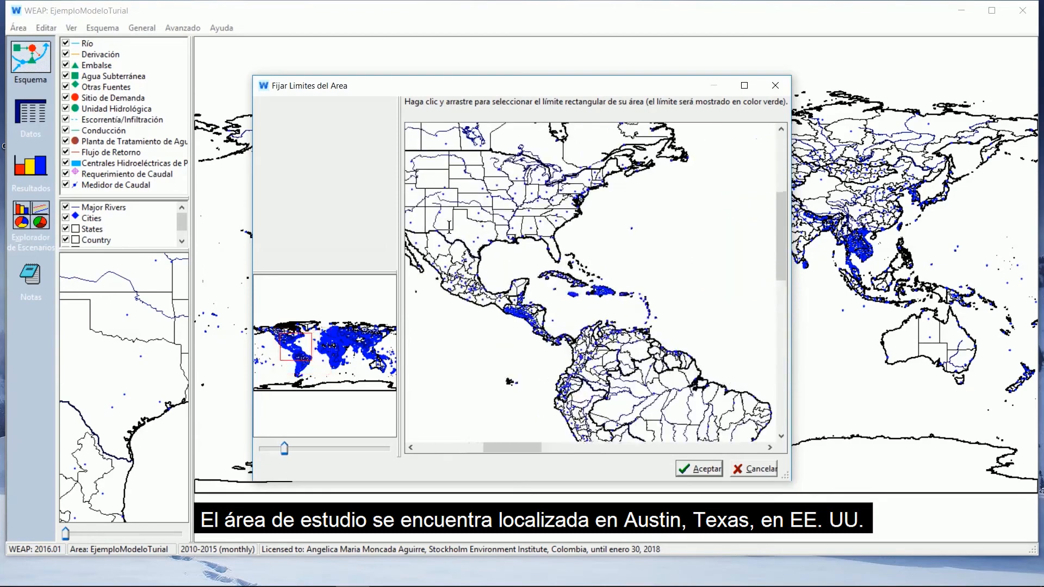
scroll(449, 226, "up", 4)
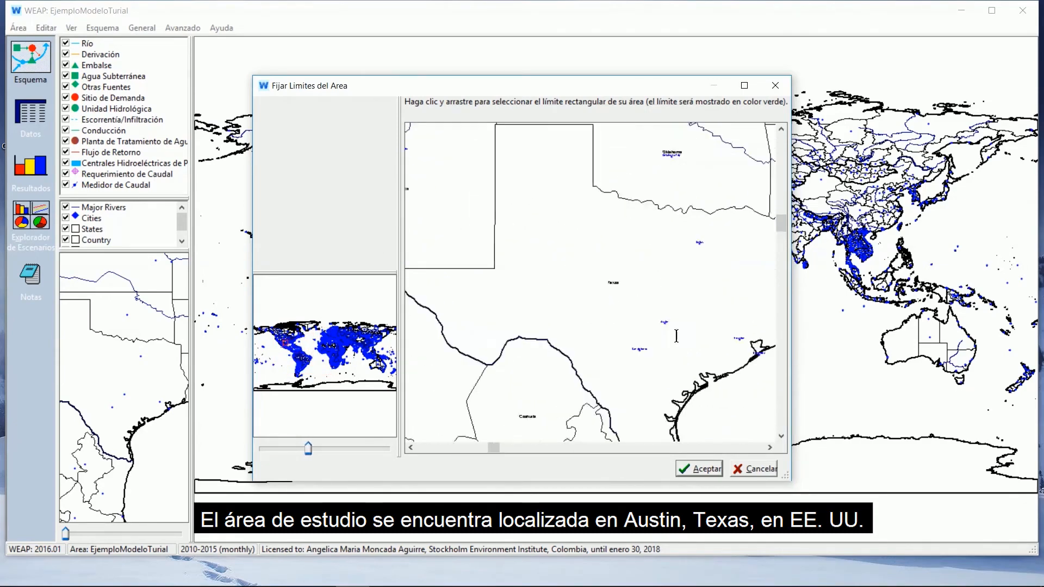
scroll(677, 336, "up", 2)
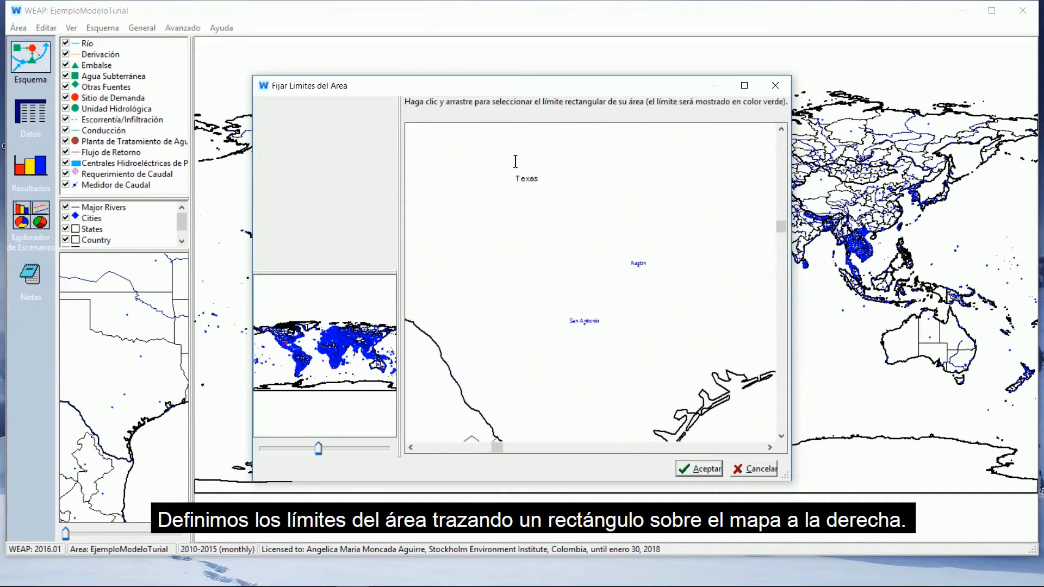
left_click_drag(736, 387, 763, 400)
left_click(704, 468)
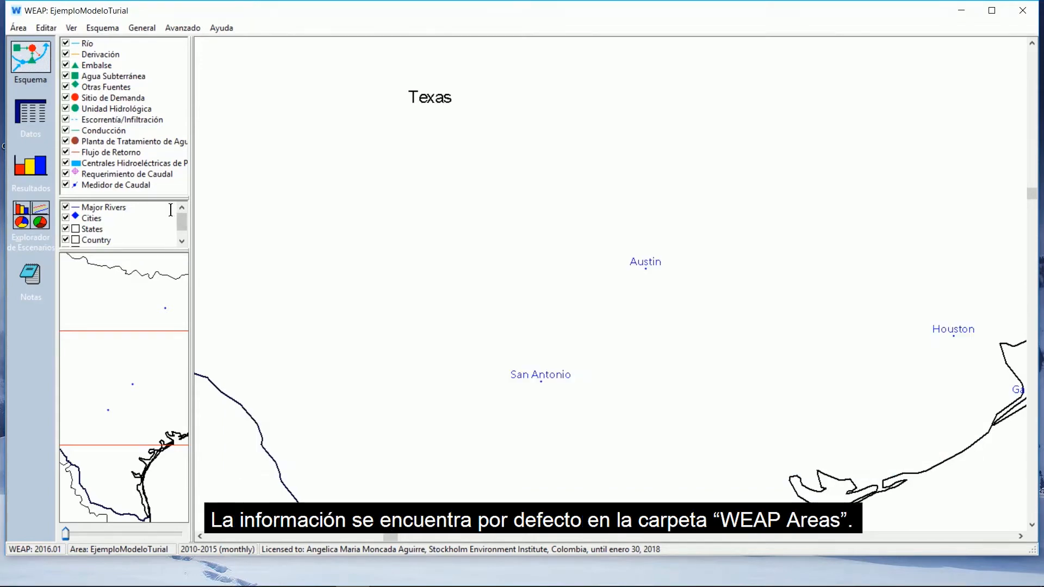
Step: Start adding a vector layer and browse to the Tutorial folder inside WEAP Areas\_Maps
right_click(171, 210)
left_click(190, 219)
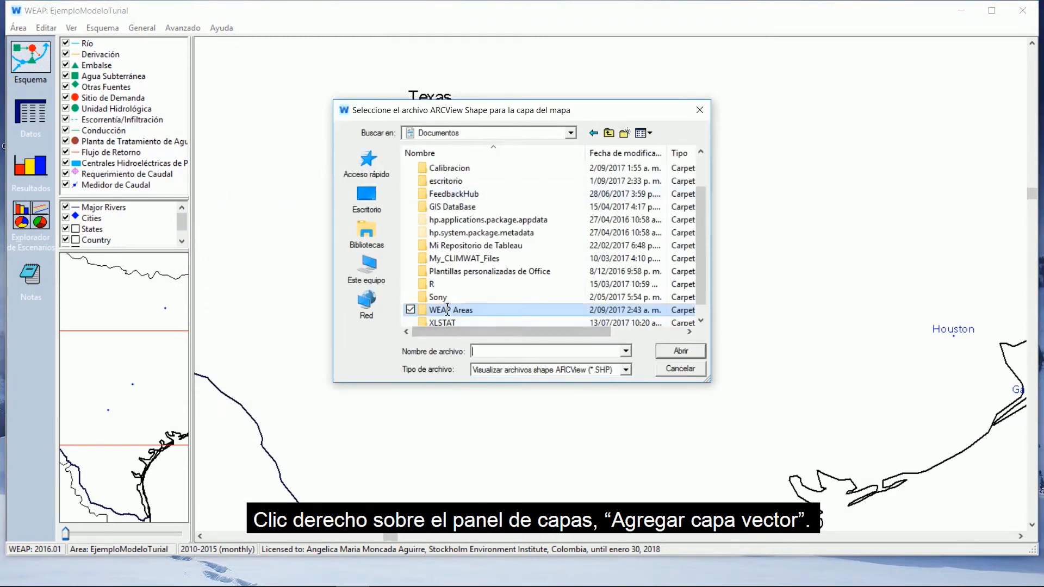
double_click(447, 310)
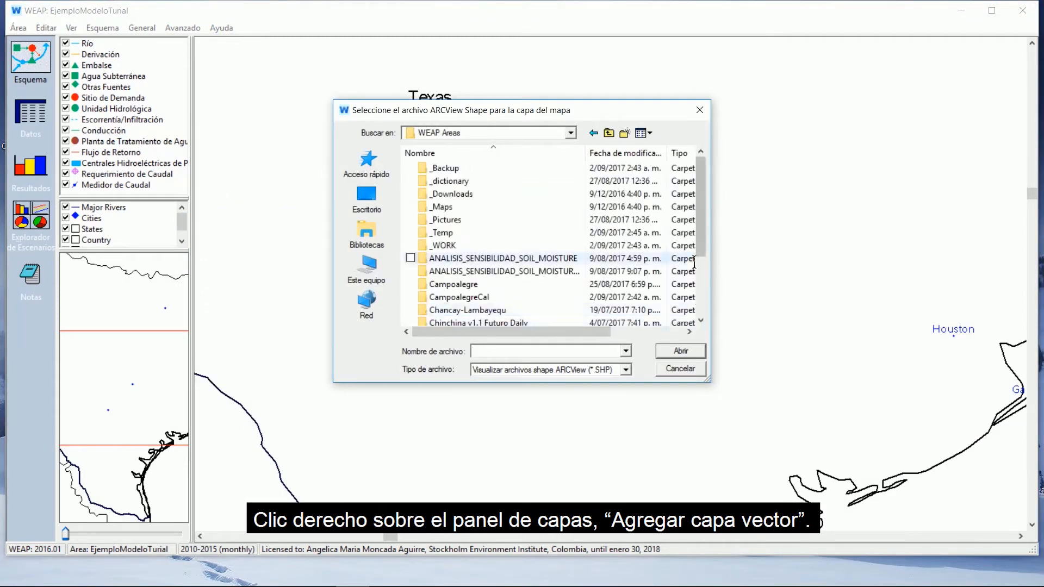
double_click(497, 202)
left_click(461, 170)
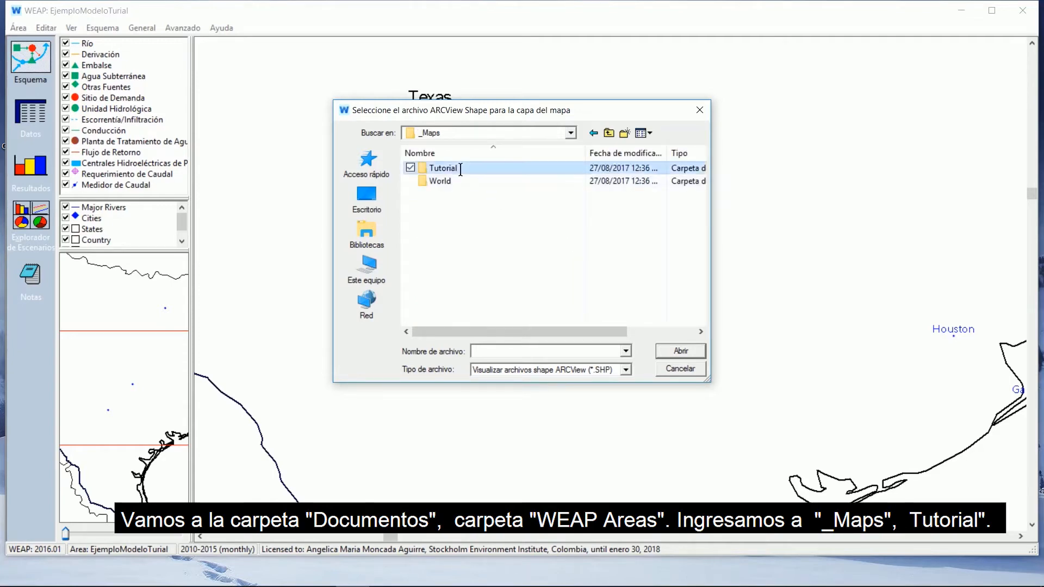
double_click(460, 170)
Step: Load the Cities.shp shapefile as the new vector layer
left_click(440, 169)
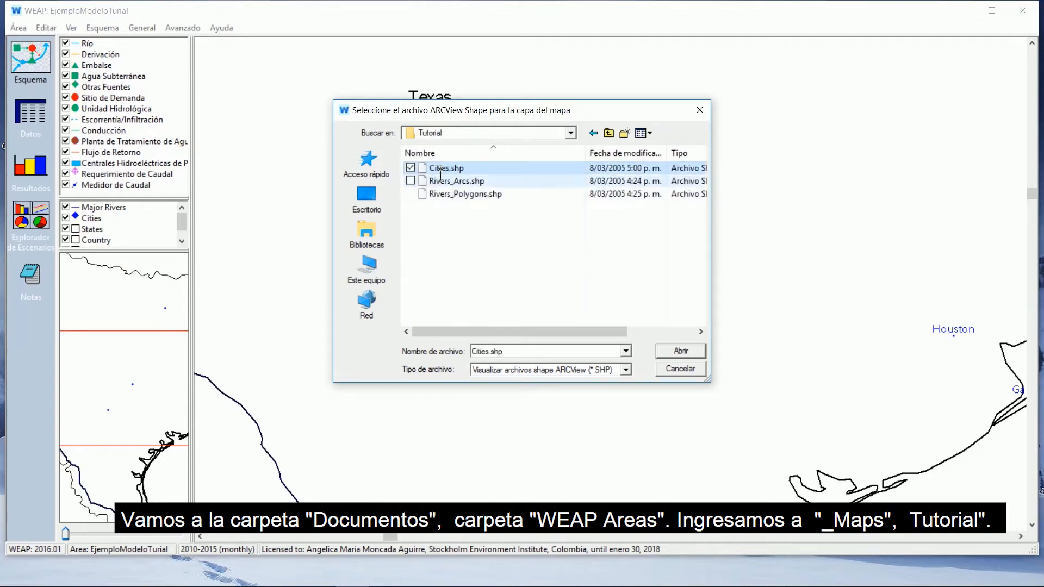
left_click(441, 181)
left_click(443, 194)
left_click(432, 153)
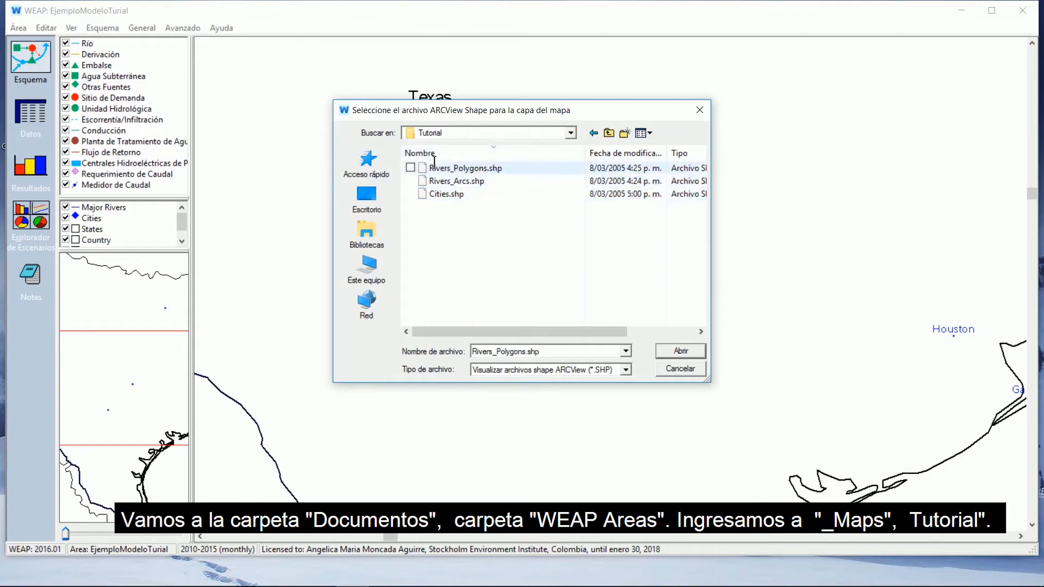
left_click(432, 155)
left_click(438, 168)
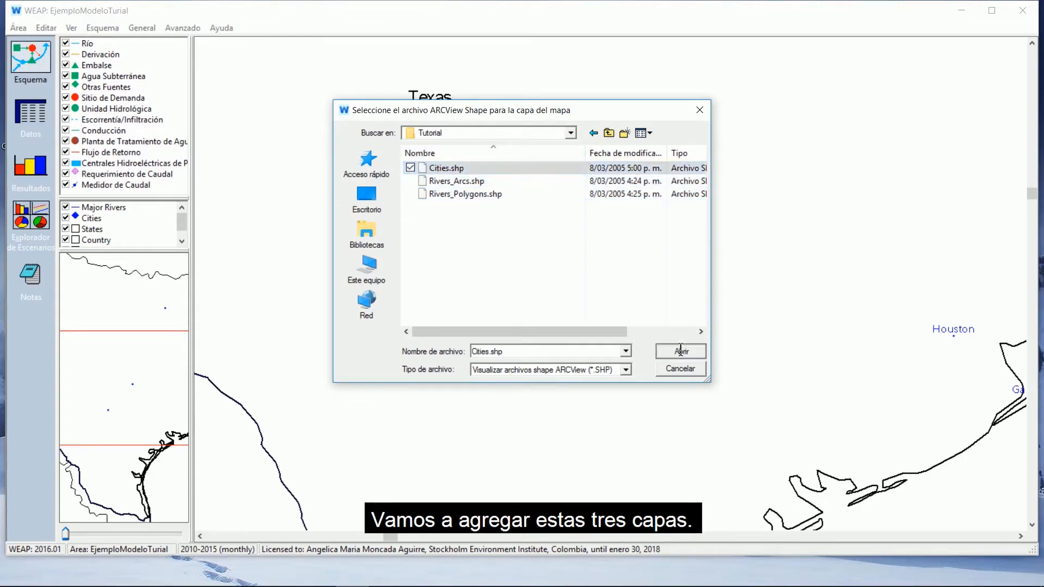
left_click(681, 351)
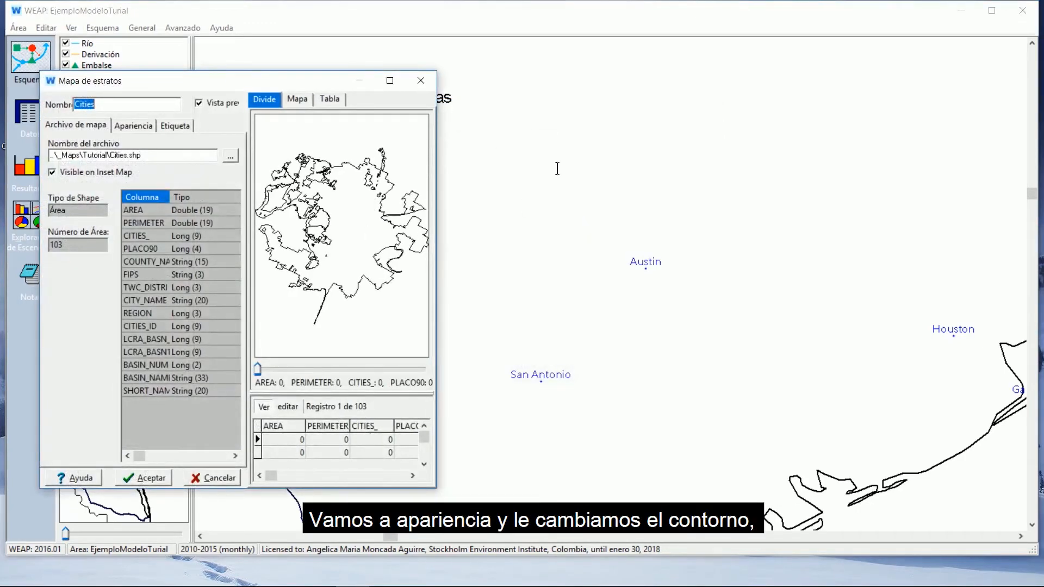
Step: Set the outline colour of the new Cities layer to yellow
left_click(128, 127)
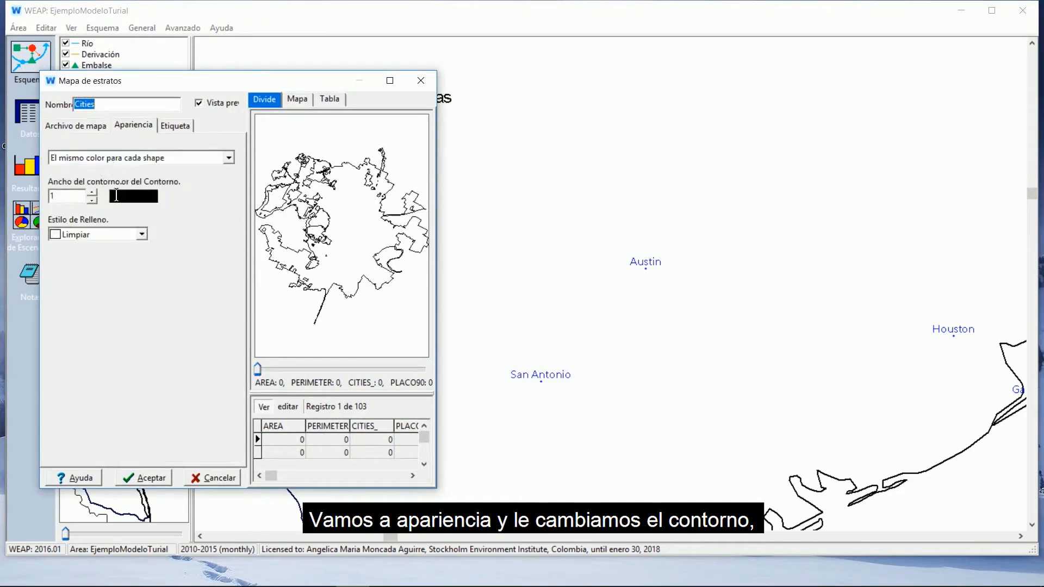
left_click(117, 195)
left_click(477, 177)
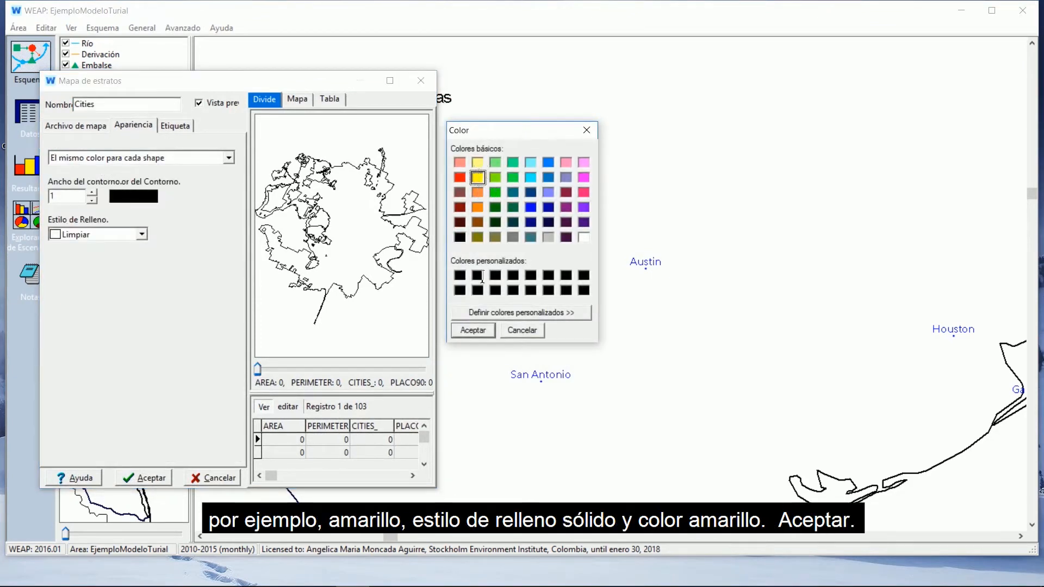
left_click(473, 330)
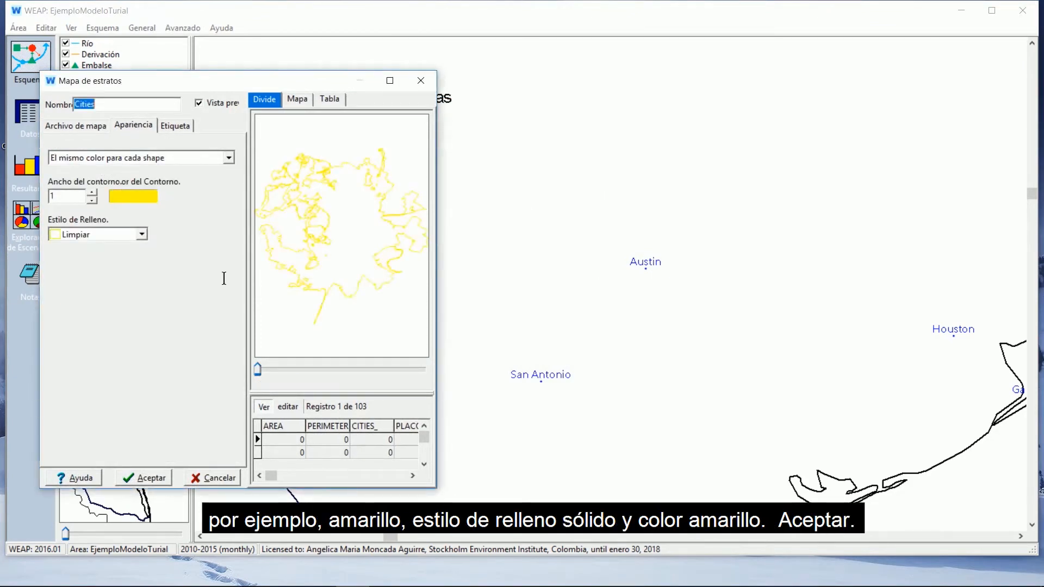
Step: Give the Cities layer a solid fill in light yellow and accept the layer settings
left_click(80, 237)
left_click(74, 246)
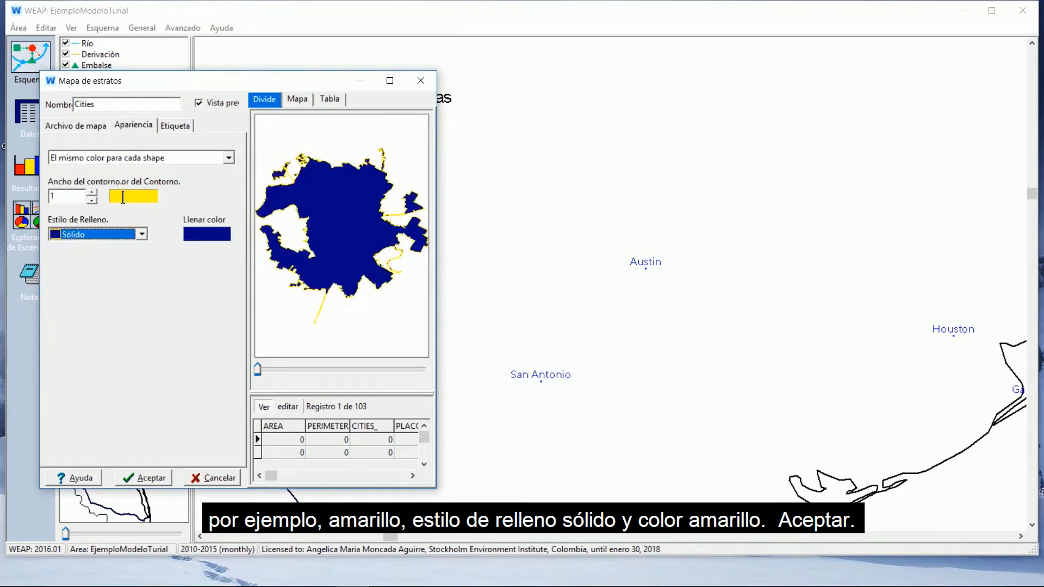
left_click(207, 233)
left_click(477, 162)
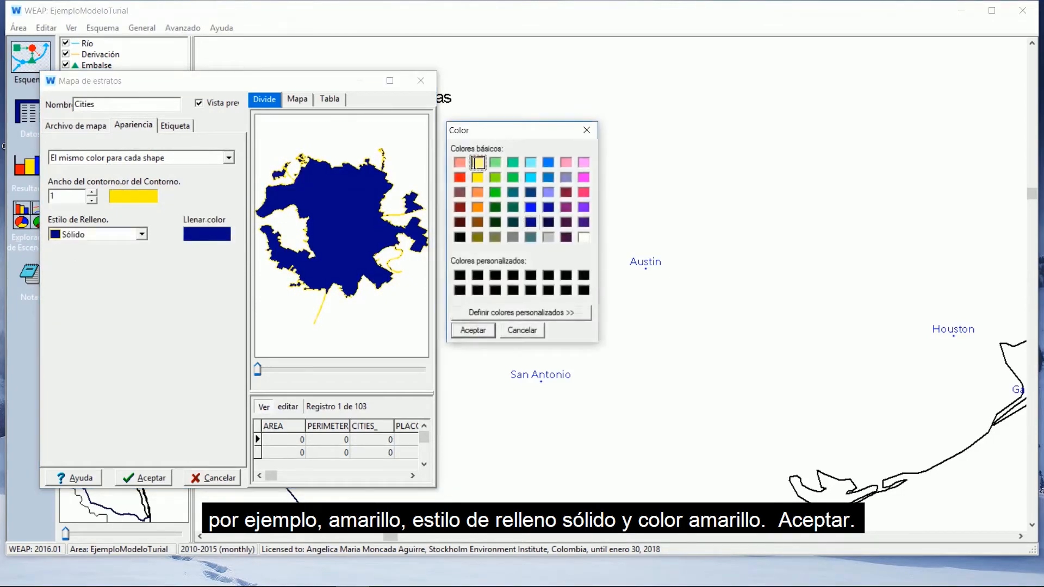
left_click(473, 330)
left_click(143, 477)
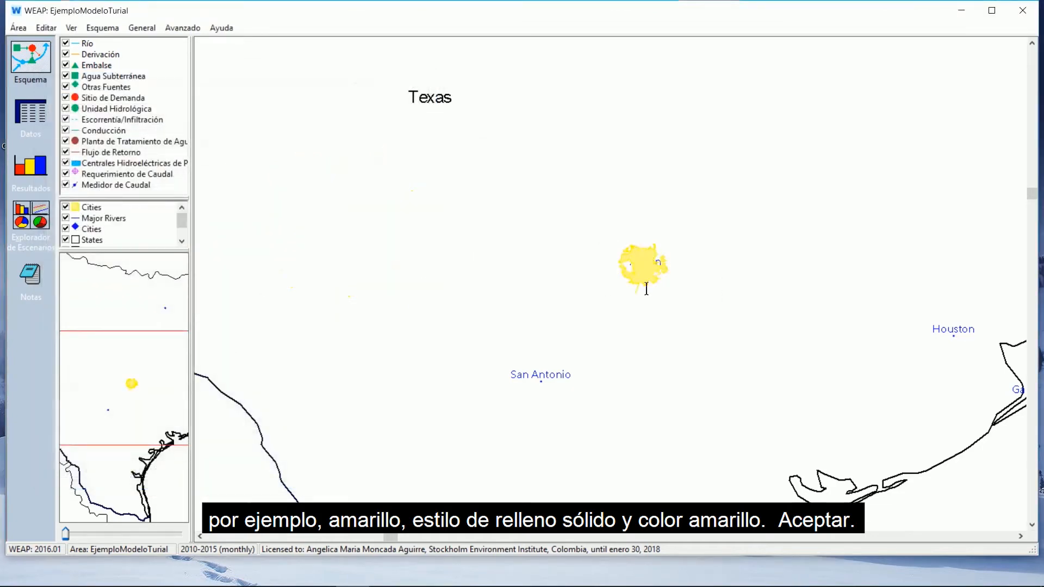
Step: Add Rivers_Arcs.shp from the Tutorial folder as a vector layer, keeping its default appearance
right_click(133, 193)
right_click(121, 205)
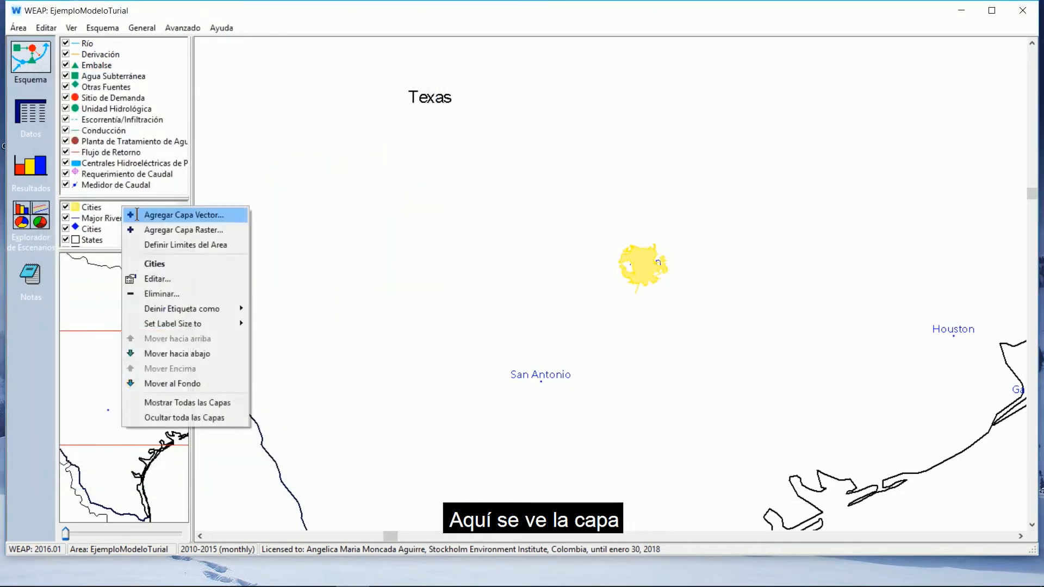
left_click(137, 215)
left_click(456, 181)
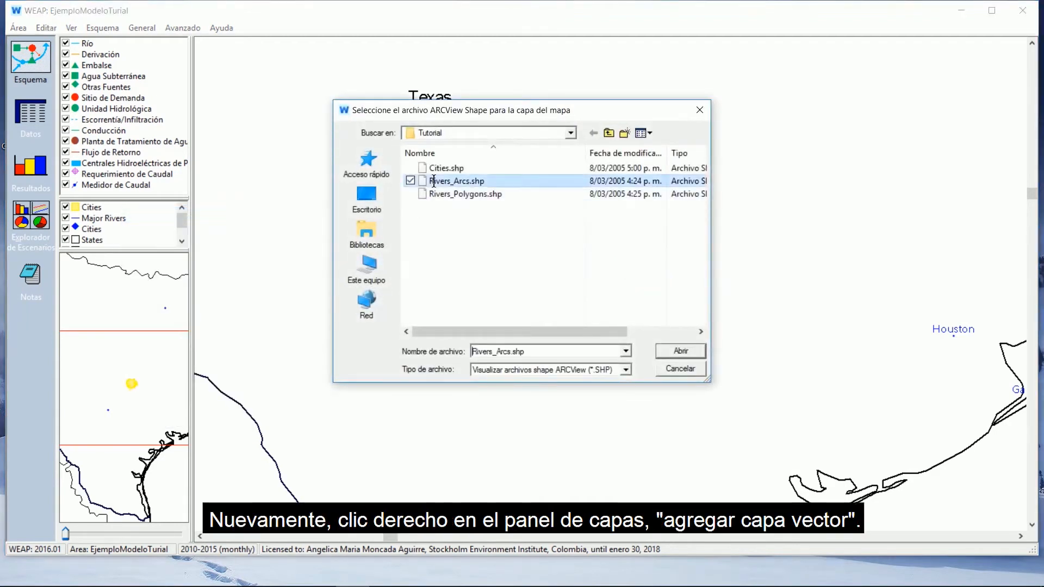
left_click(681, 351)
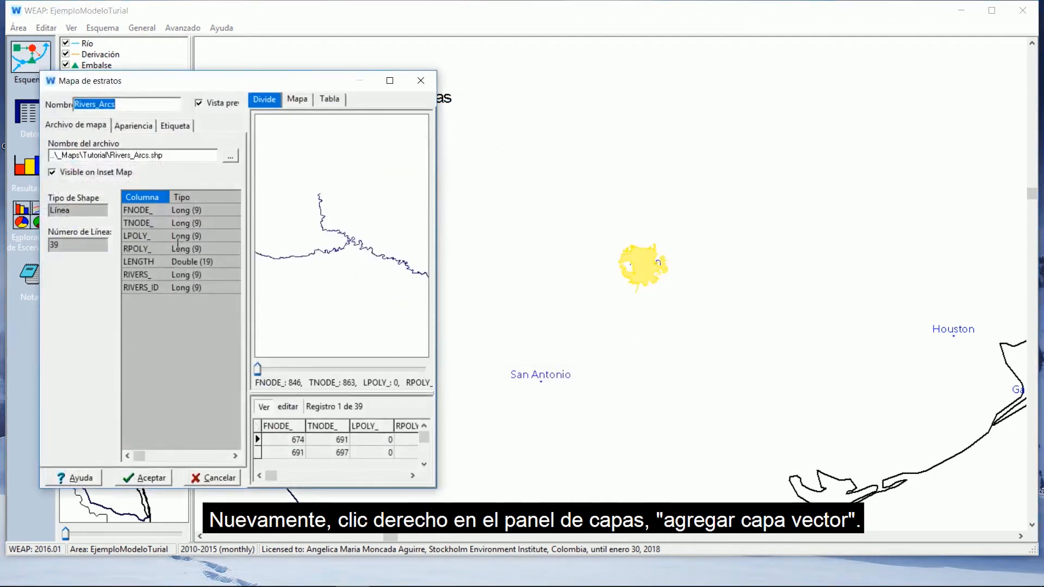
left_click(159, 478)
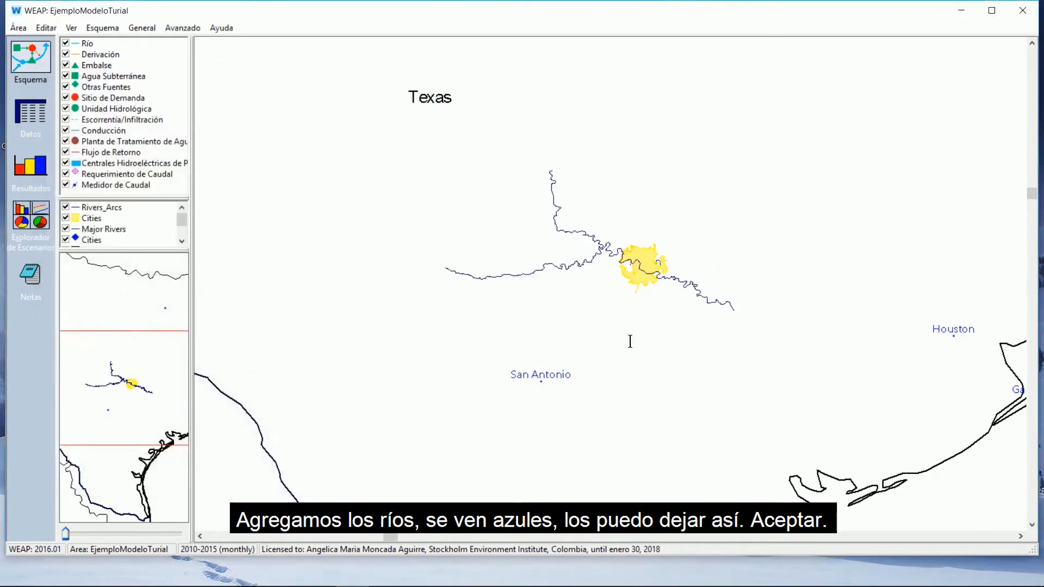
Step: Load Rivers_Polygons.shp from the Tutorial folder as another vector layer
right_click(140, 214)
left_click(163, 223)
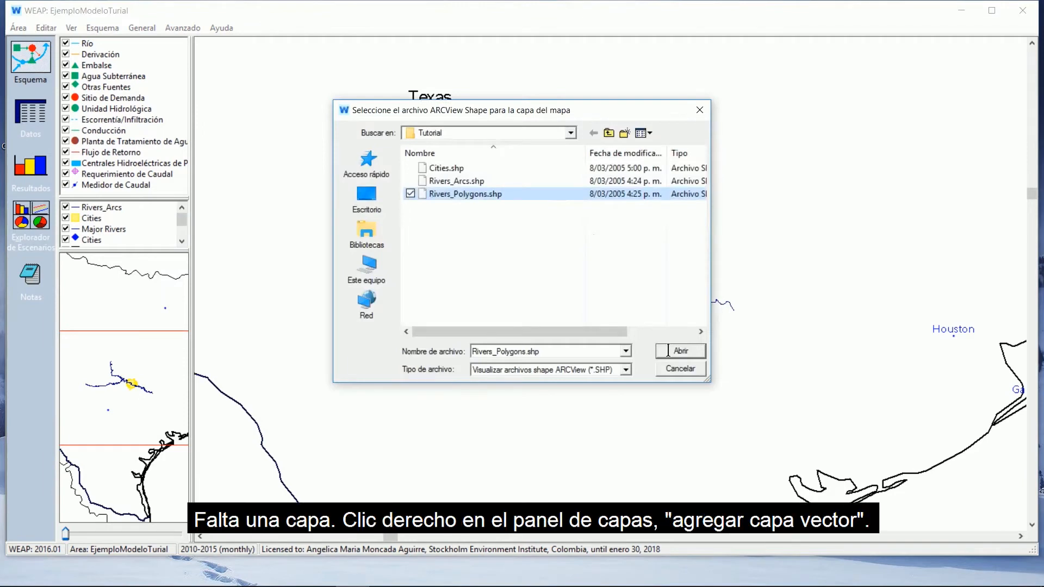
left_click(680, 350)
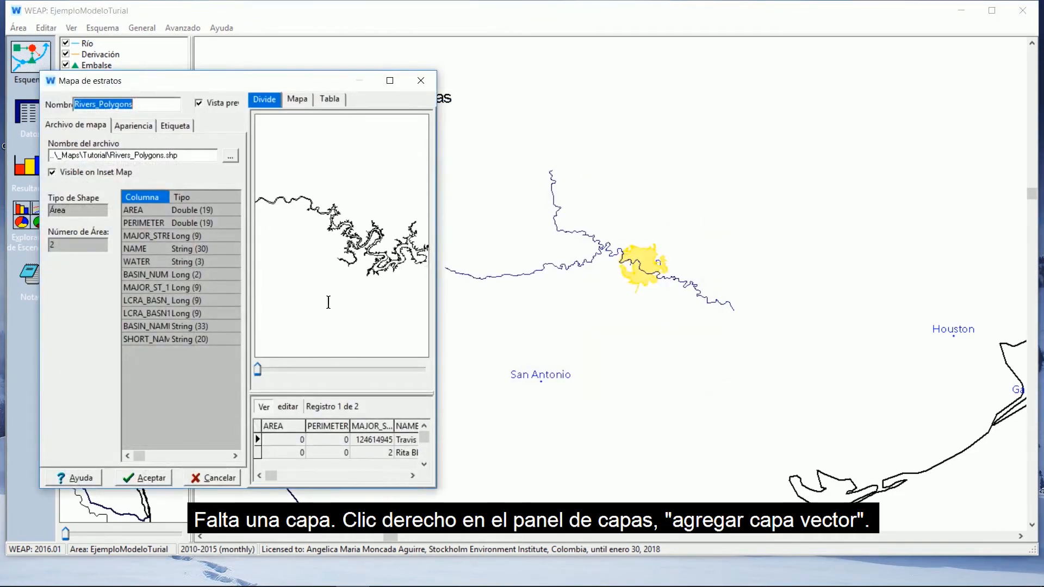
Step: Set the outline colour of the Rivers_Polygons layer to blue
left_click(119, 123)
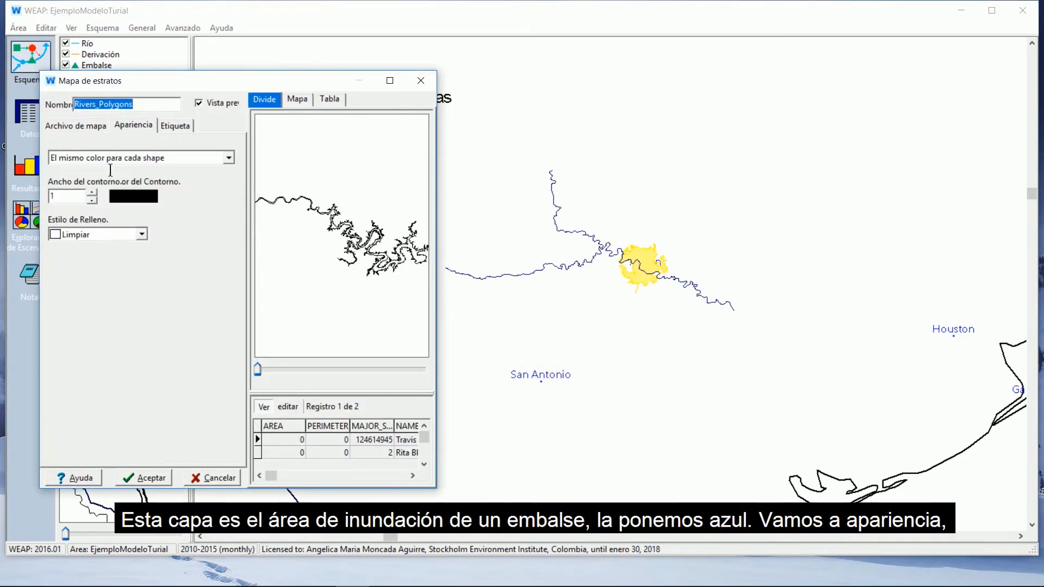
left_click(131, 197)
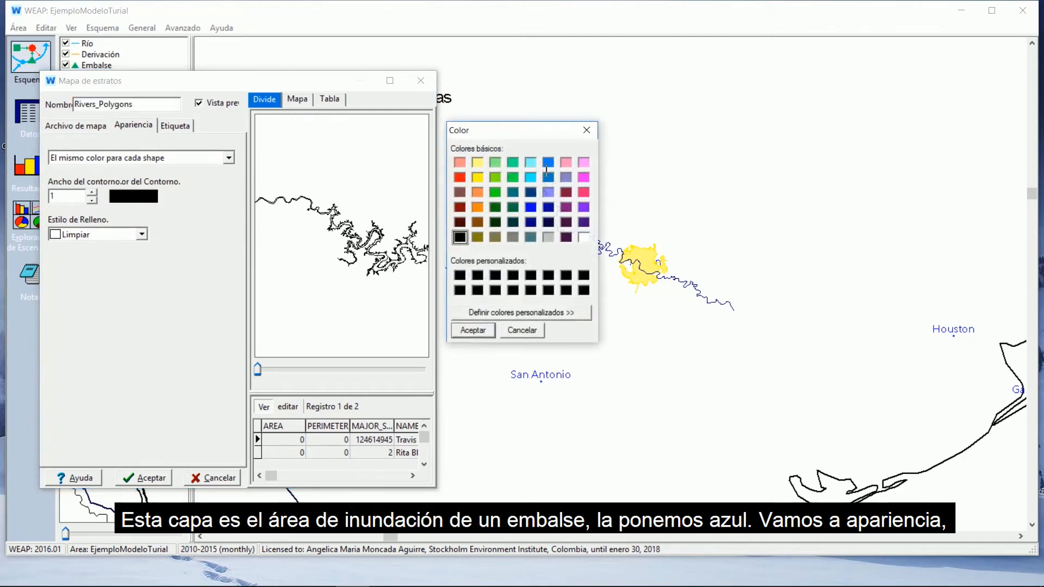
left_click(548, 162)
left_click(472, 330)
Step: Give the Rivers_Polygons layer a solid fill in the same bright blue as its outline and accept the layer settings
left_click(82, 234)
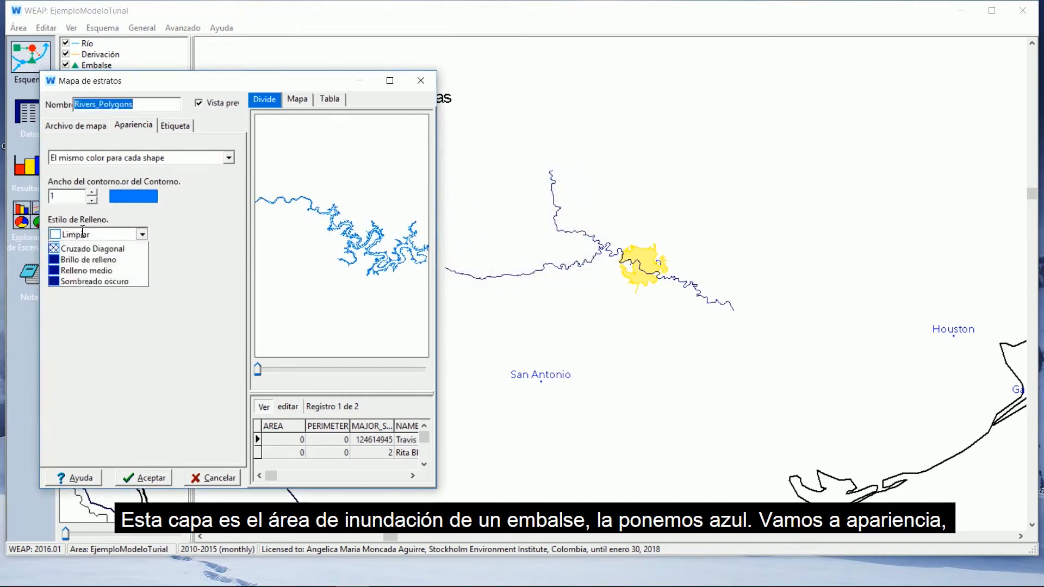
left_click(84, 249)
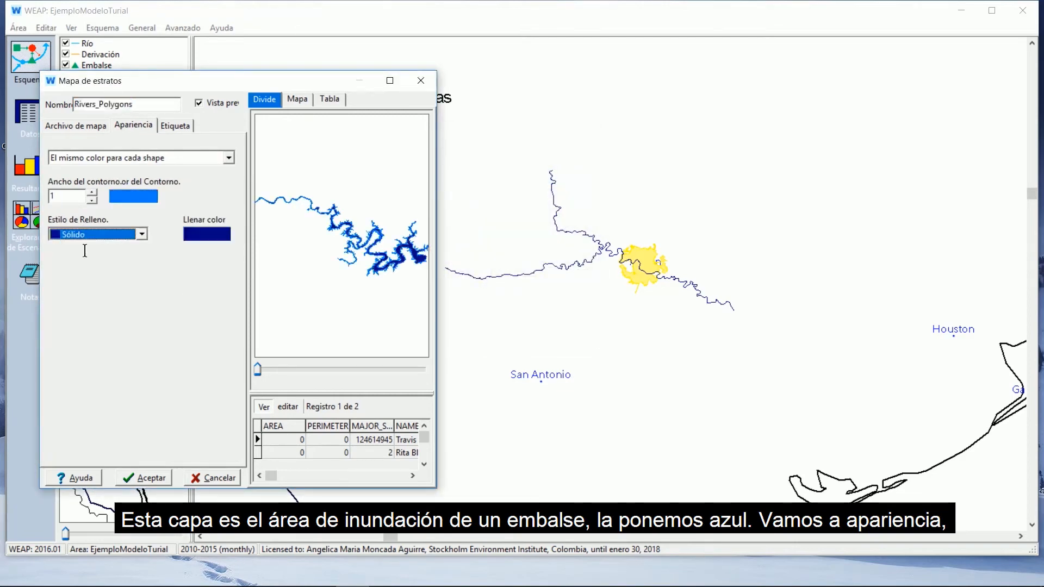
left_click(195, 232)
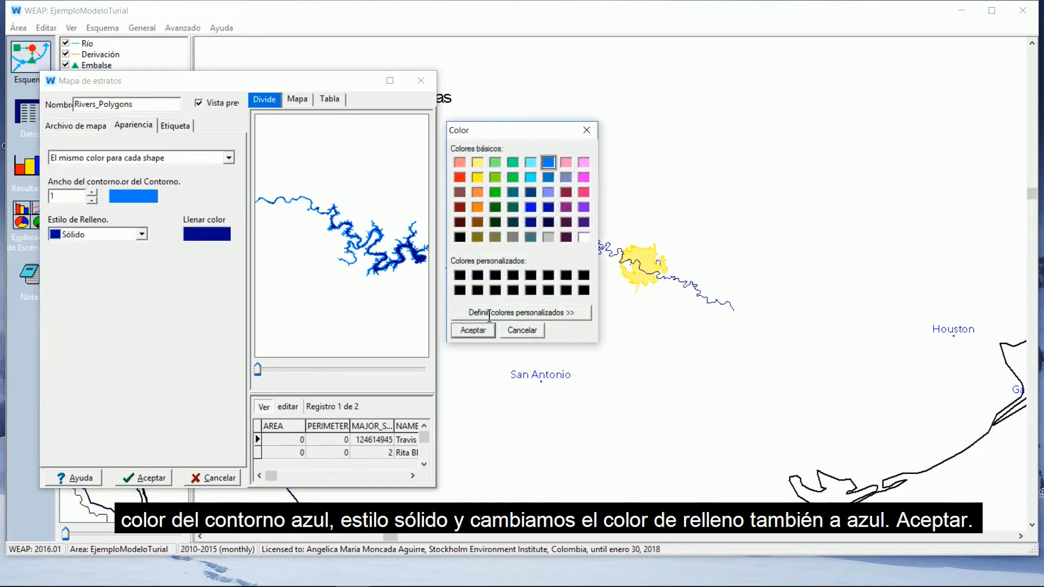
left_click(472, 330)
left_click(144, 477)
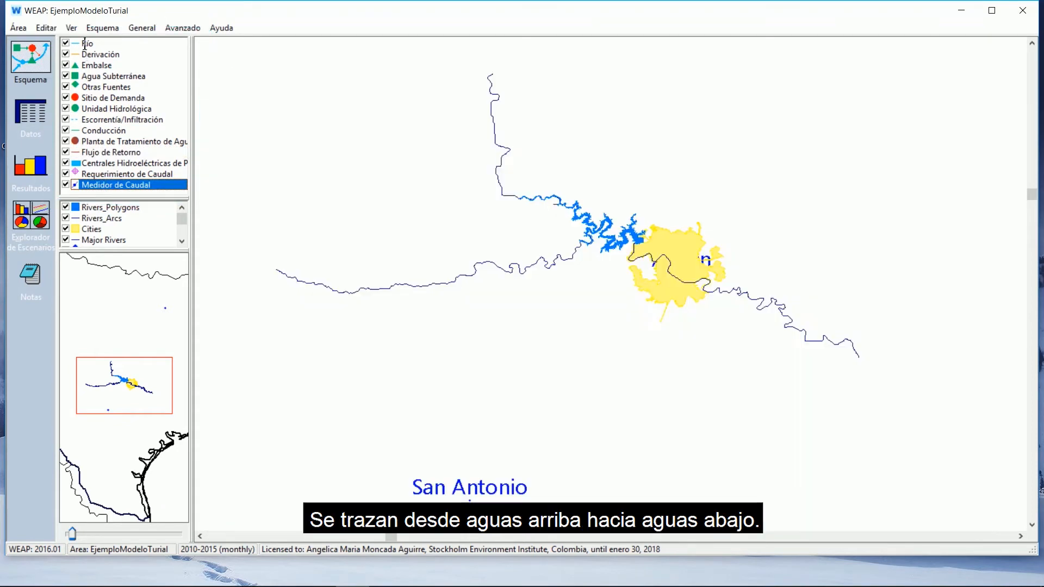
Step: Draw a river from upstream to downstream, tracing the main course through the reservoir and the city, and name it Rio Principal
left_click(84, 44)
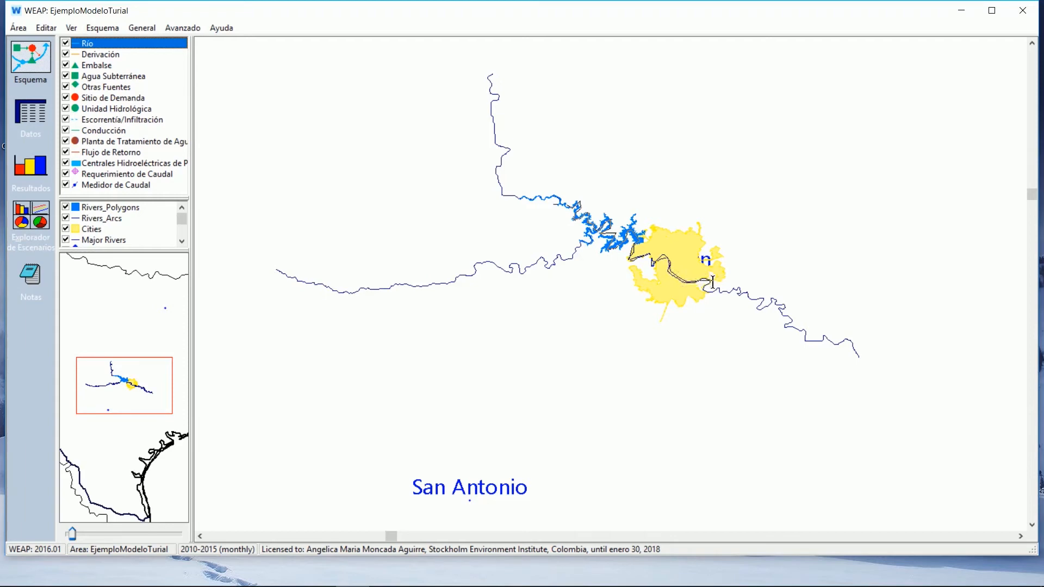
left_click_drag(713, 283, 806, 331)
double_click(804, 331)
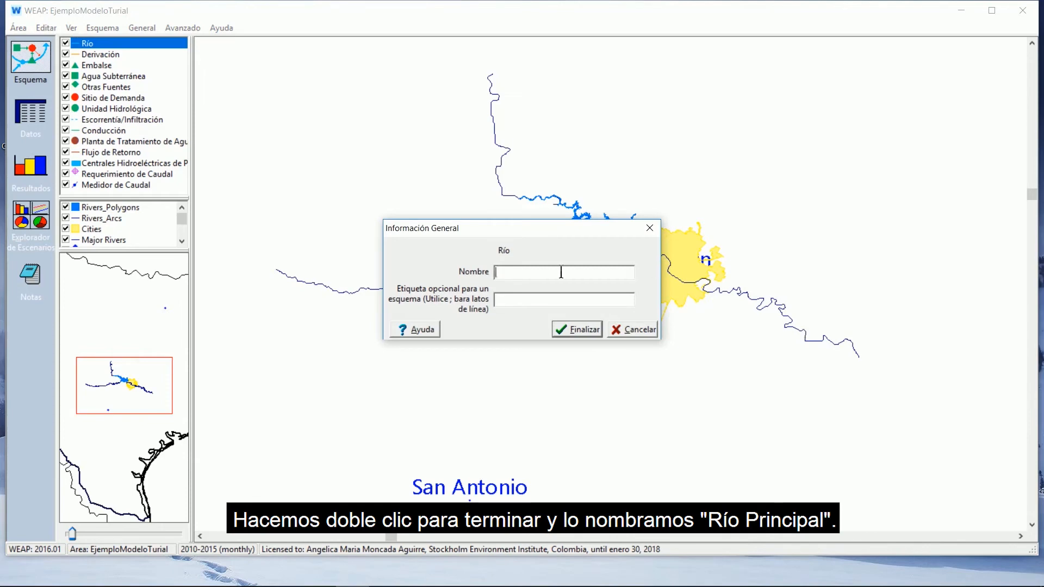
type("Rio Principal")
key("Return")
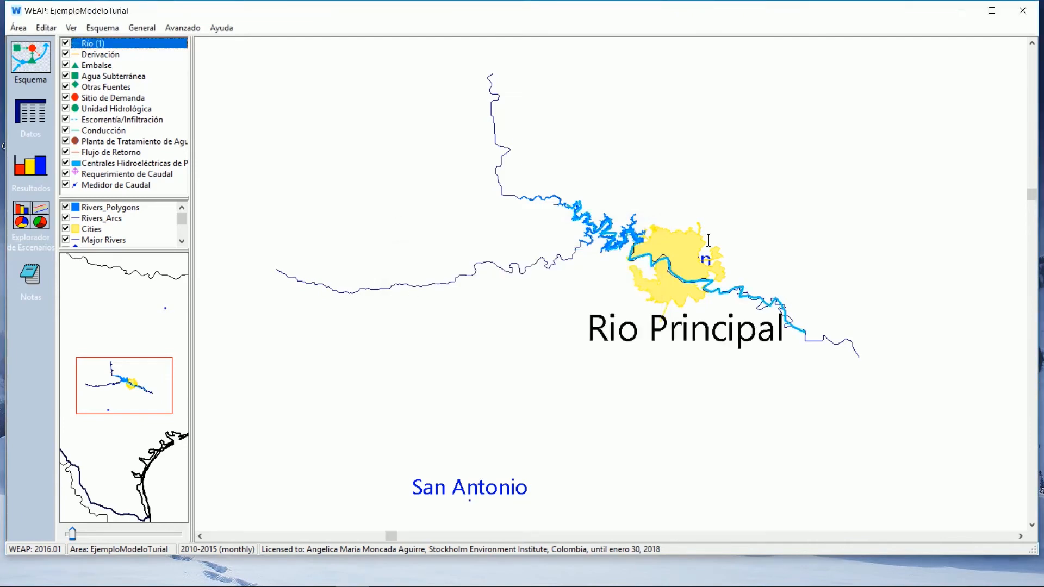
Step: Move the Rio Principal label from below the city to the area just above the reservoir
right_click(681, 281)
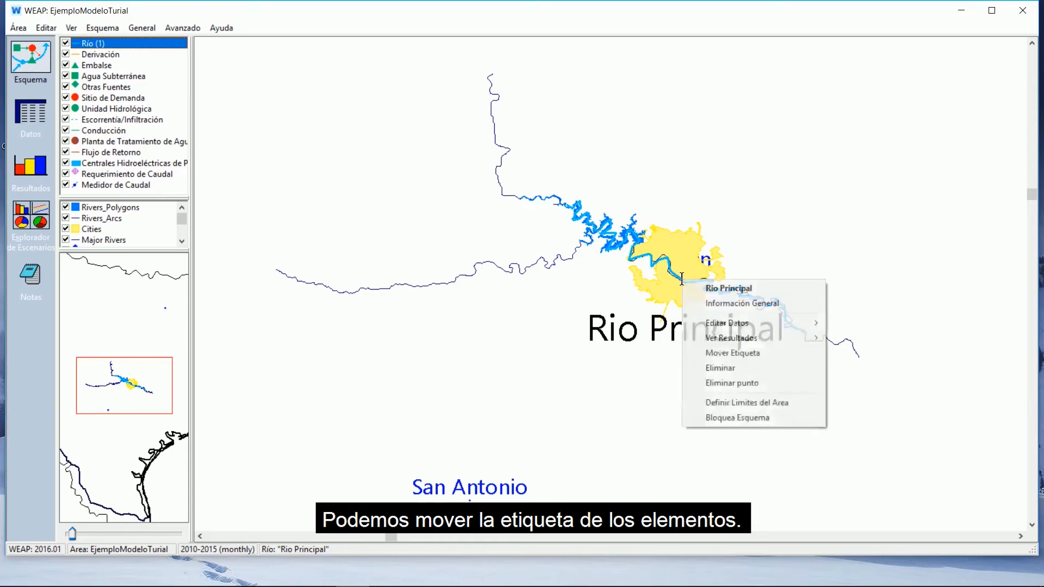
left_click(576, 199)
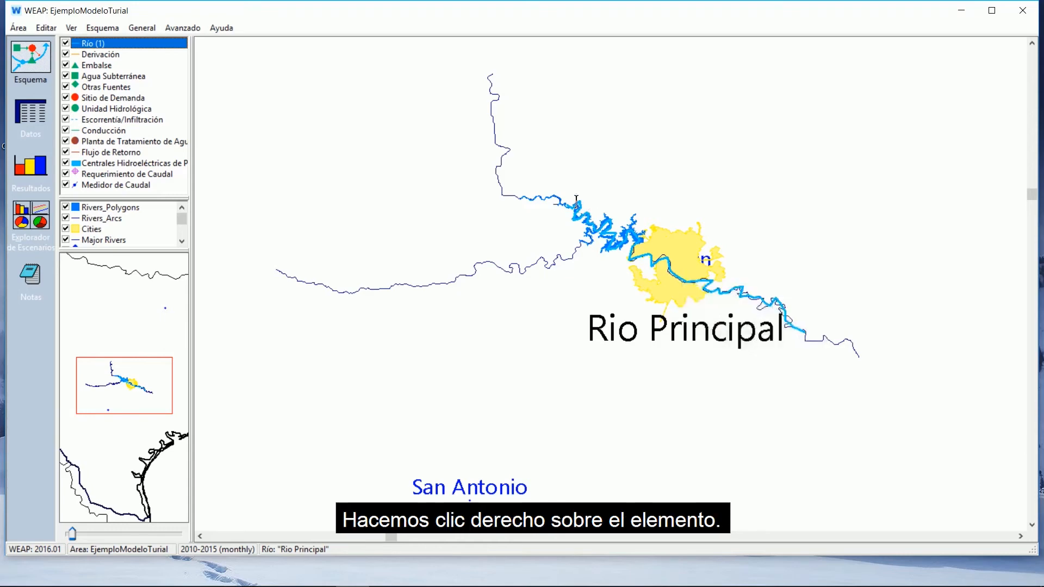
right_click(576, 201)
right_click(799, 328)
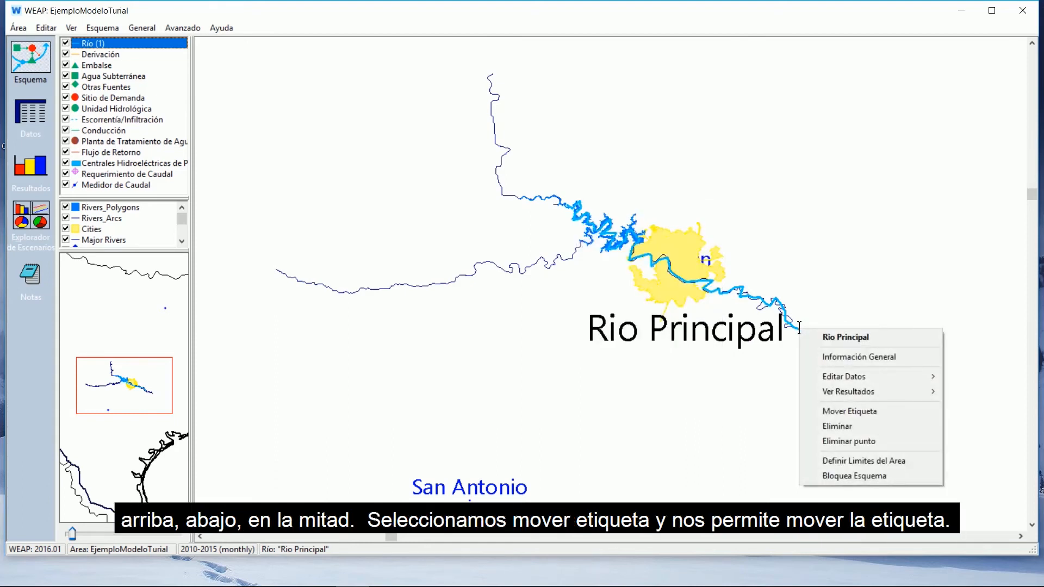
left_click(861, 408)
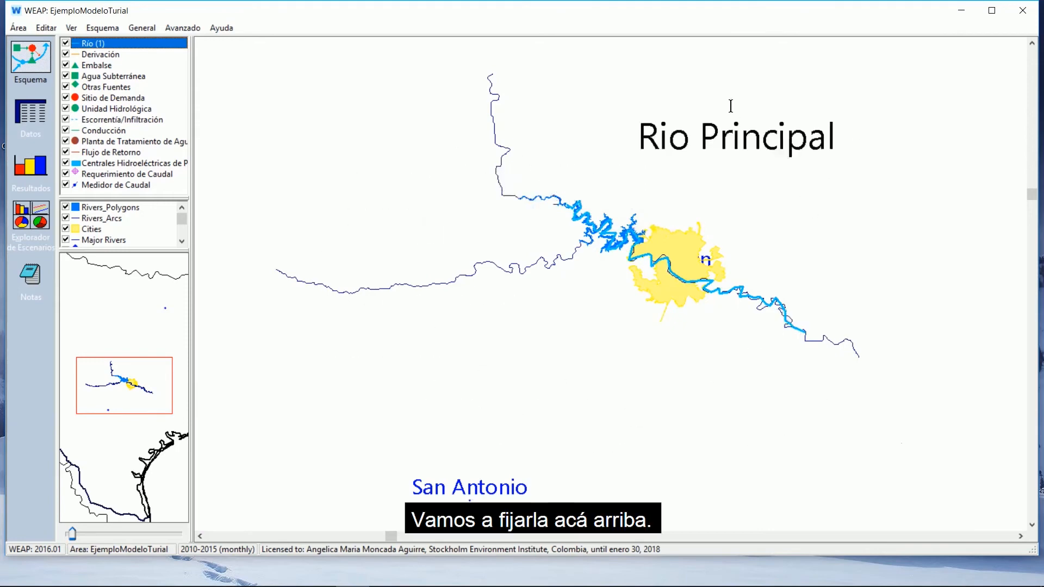
left_click(654, 151)
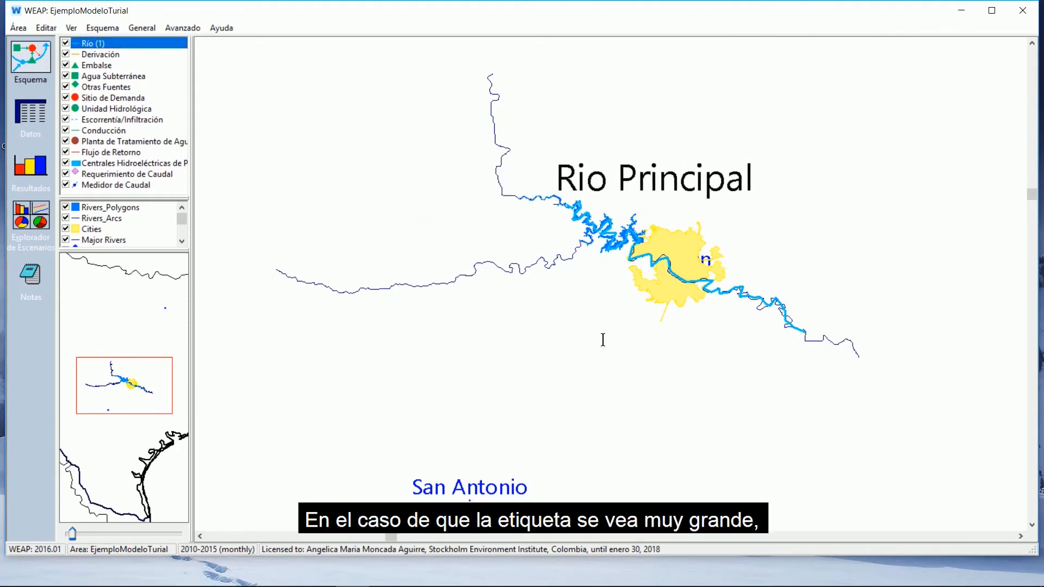
Step: Reduce the WEAP node label size until the river's name is slightly smaller than the San Antonio label
left_click(103, 28)
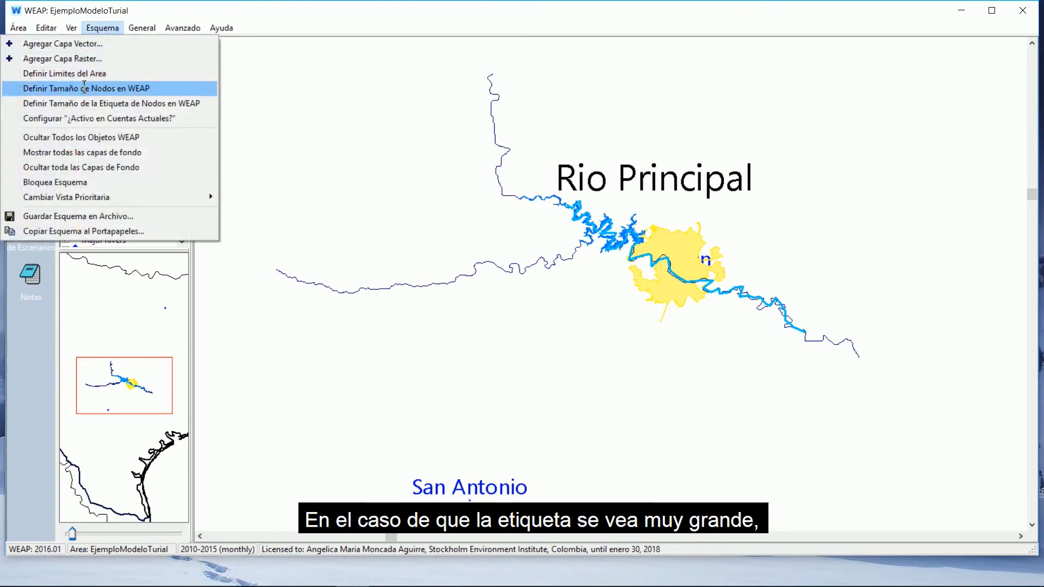
left_click(70, 105)
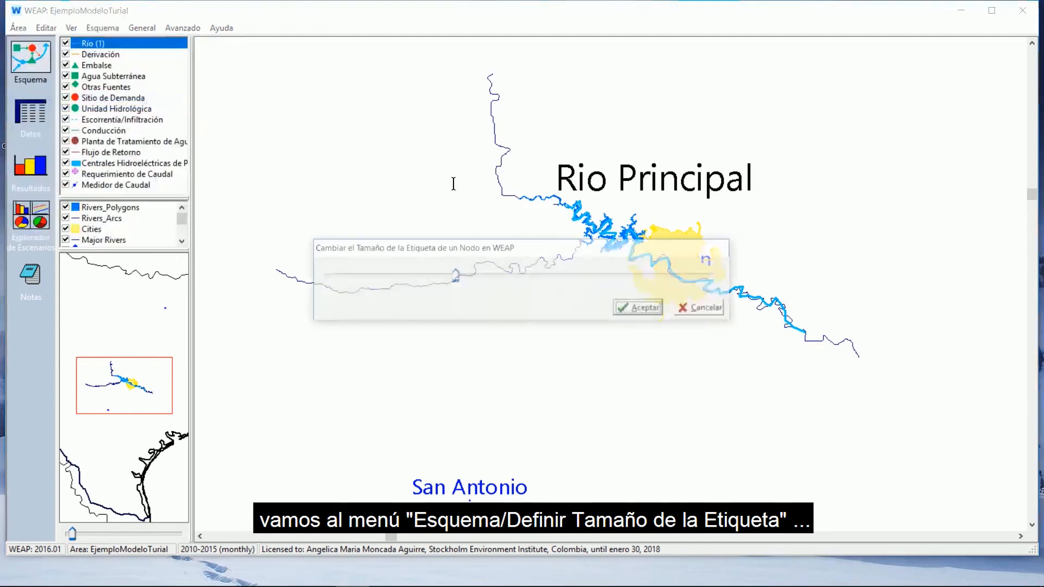
mouse_move(454, 276)
left_mouse_down()
mouse_move(424, 277)
mouse_move(499, 277)
mouse_move(438, 277)
left_mouse_up()
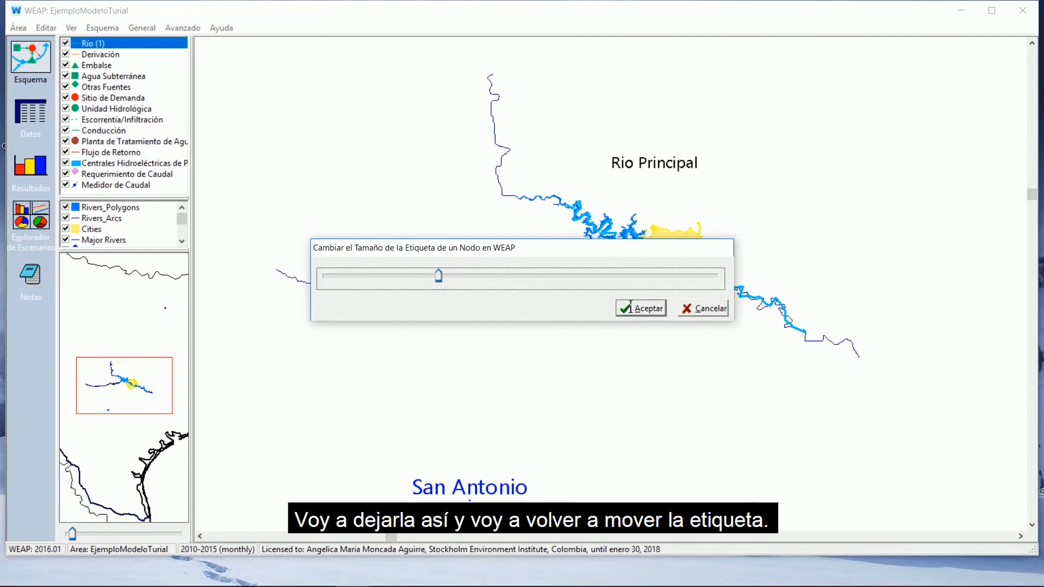
left_click(630, 307)
Step: Reposition the reduced Rio Principal label directly above the upstream part of the reservoir
right_click(644, 259)
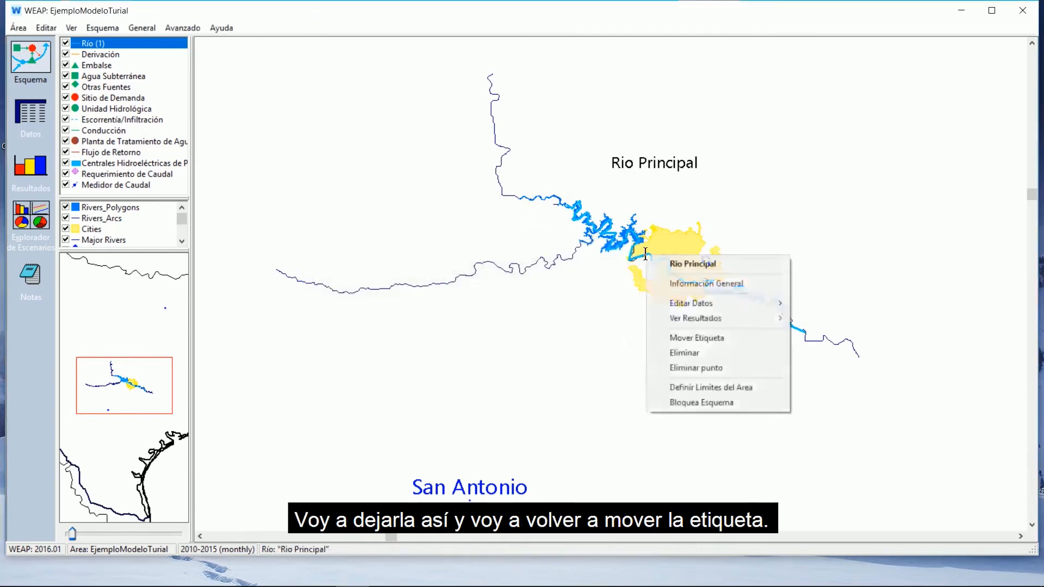
left_click(675, 338)
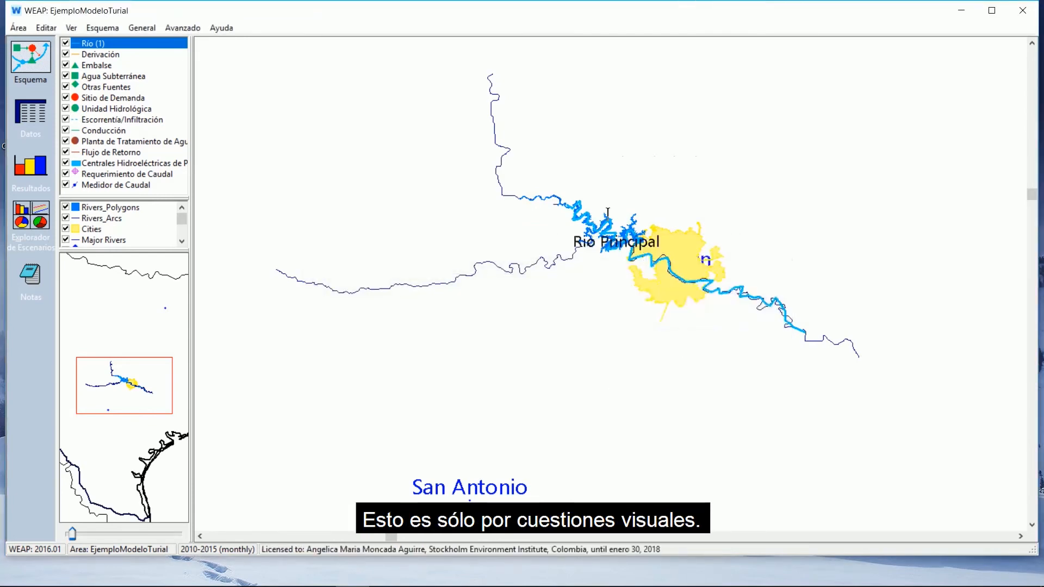
left_click(604, 175)
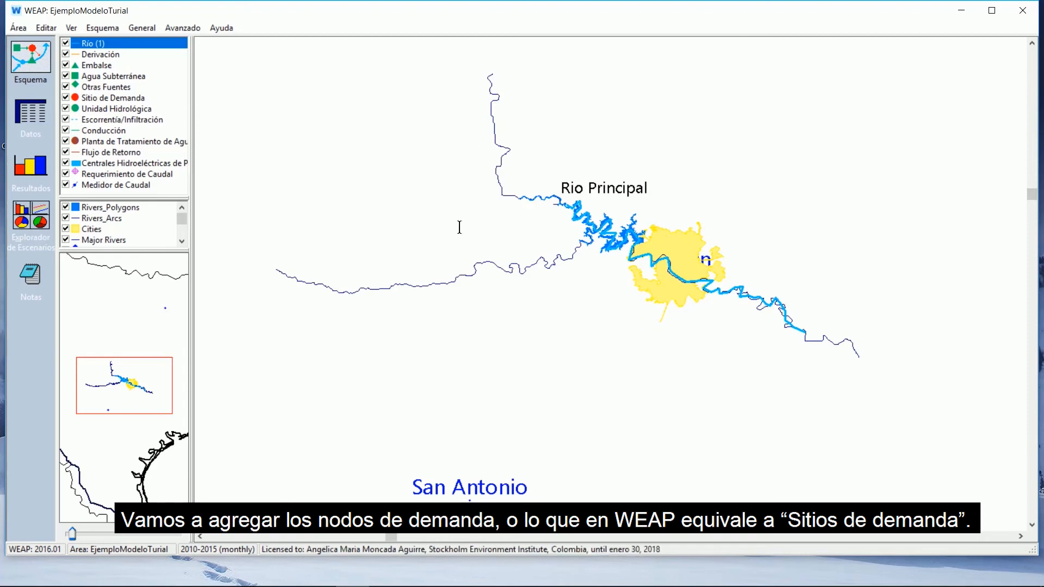
Step: Add a demand site named Gran ciudad with demand priority 1 inside the yellow city area, and place its label beside the node
left_click(107, 98)
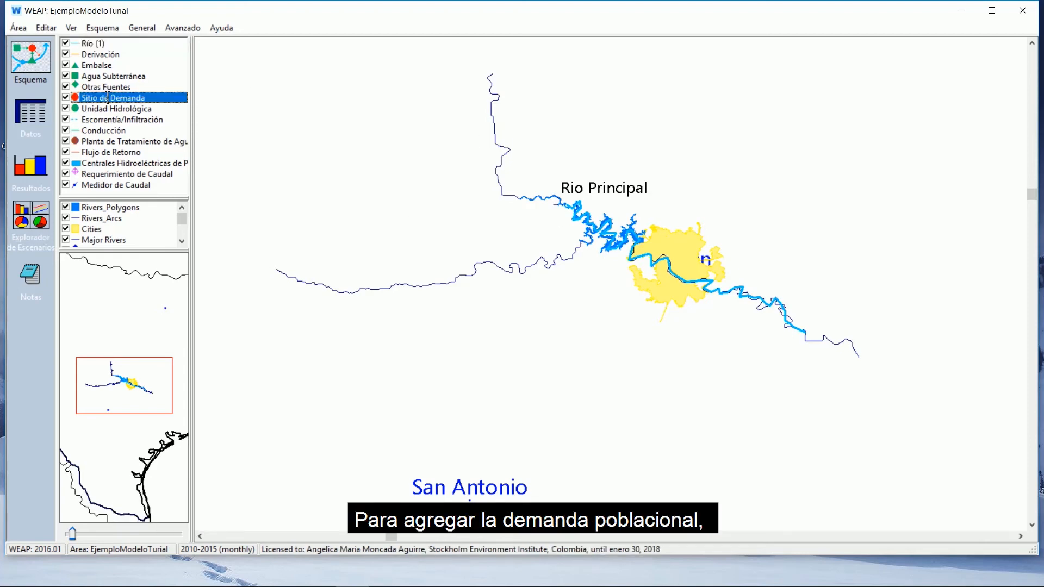
left_click(686, 248)
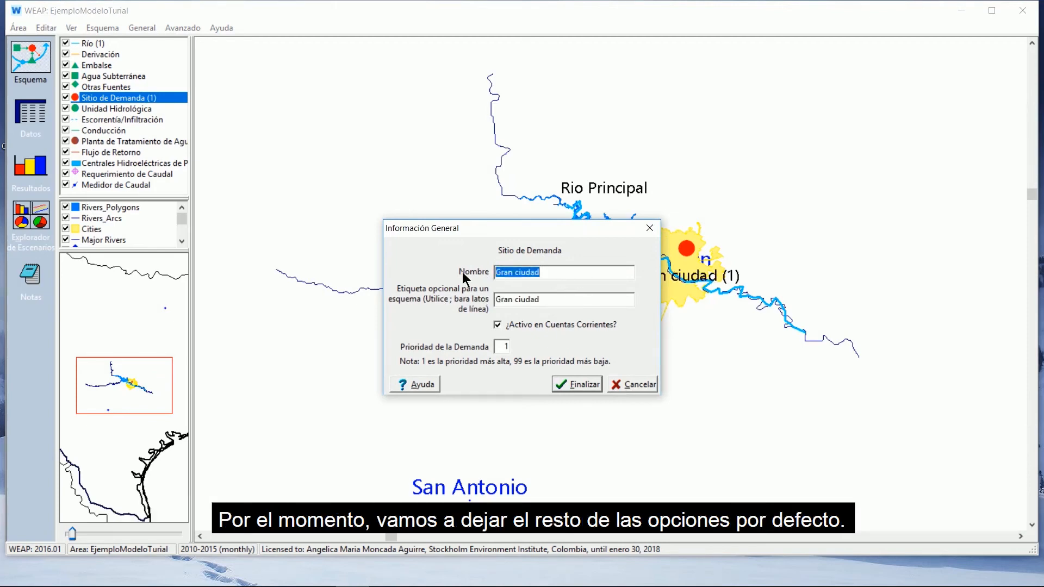
left_click(582, 384)
right_click(688, 261)
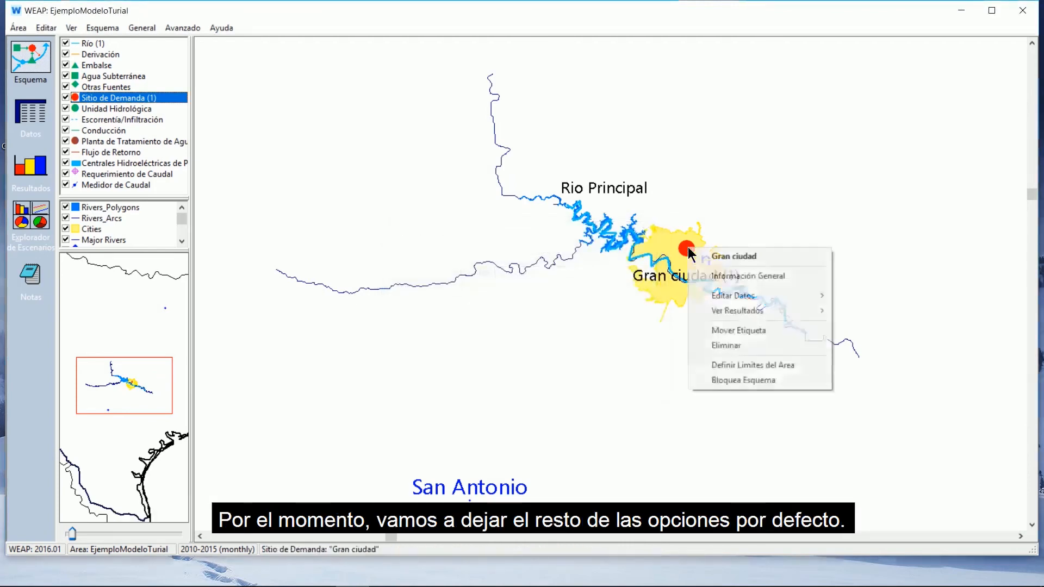
left_click(733, 326)
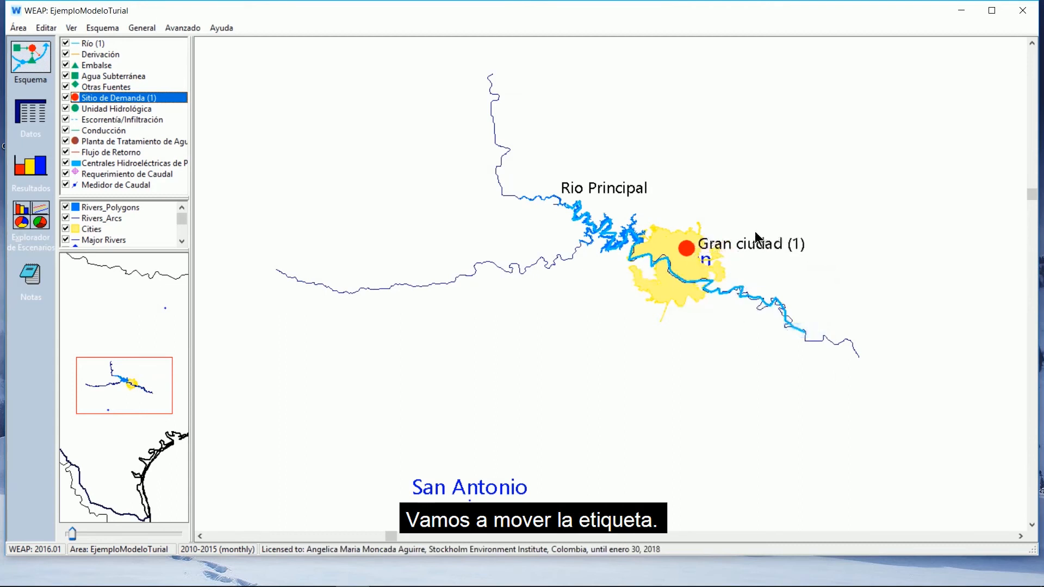
left_click(754, 230)
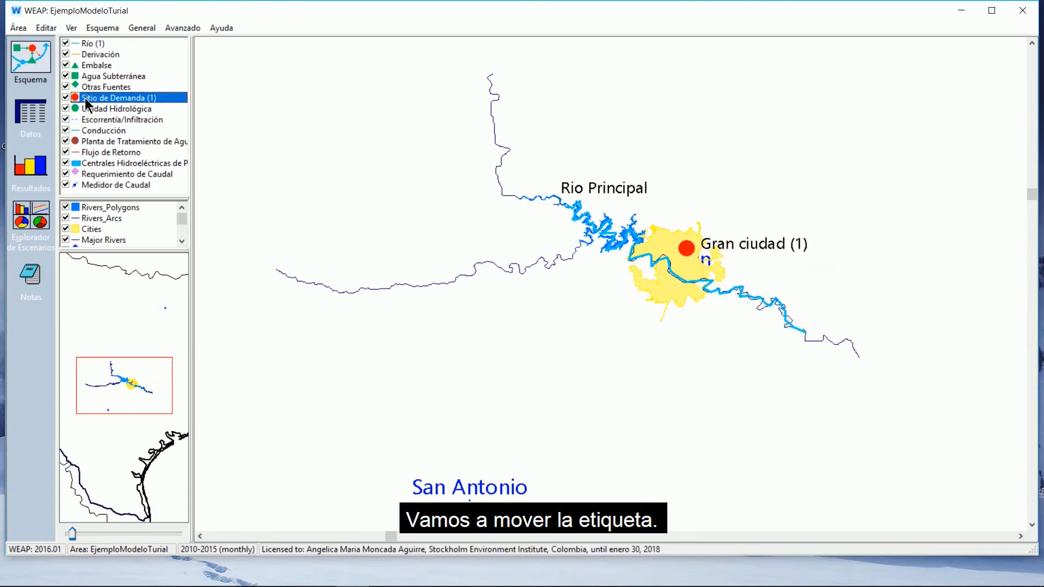
Step: Add a second demand site south of Gran ciudad, named Agricultura, with demand priority 1
left_click(679, 351)
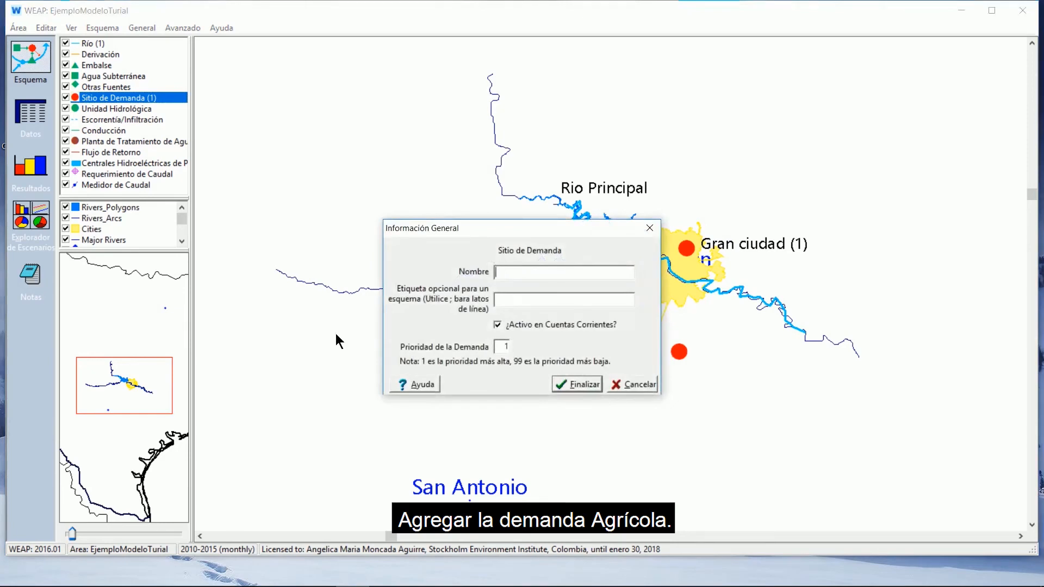
type("Agricultura")
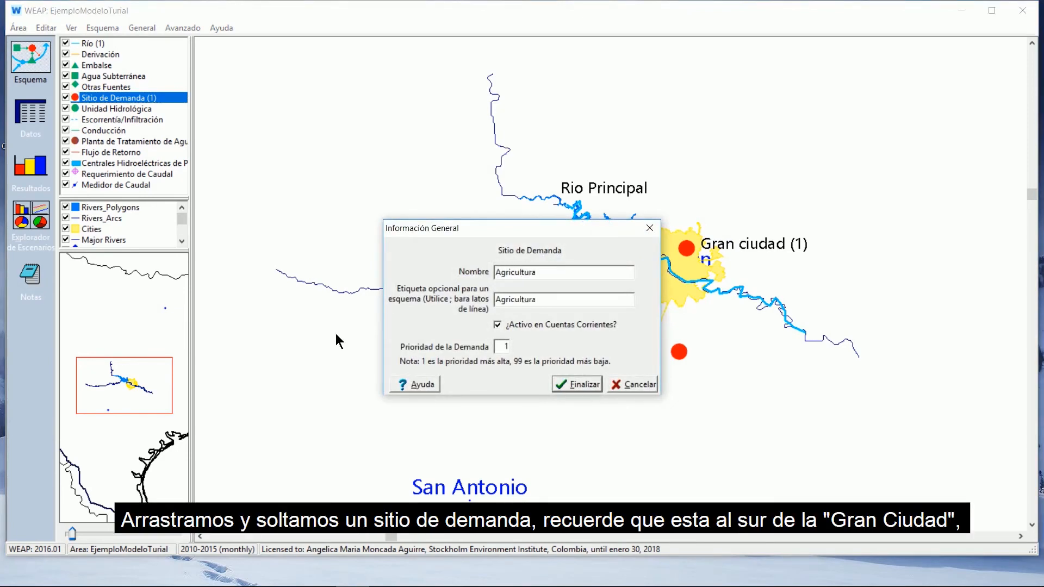
left_click(554, 388)
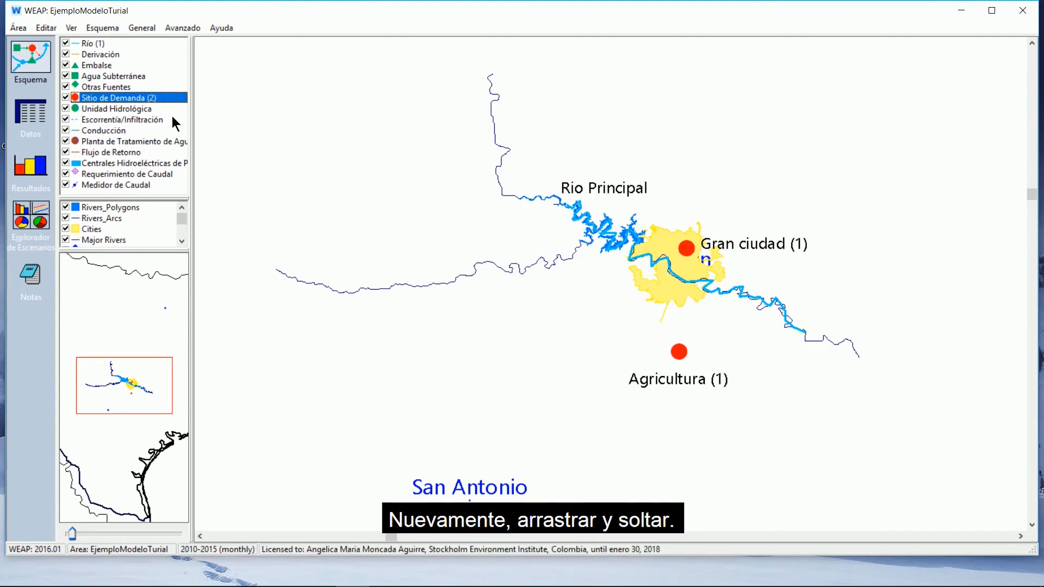
Step: Add transmission links with supply preference 1 from Rio Principal to Gran ciudad and, from a point farther downstream, to Agricultura
left_click_drag(111, 133, 630, 226)
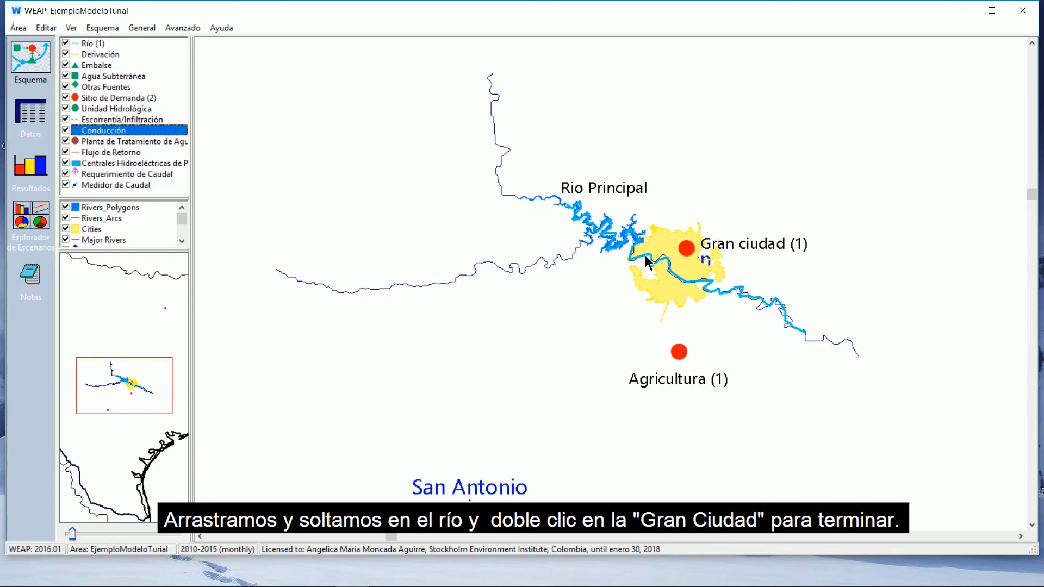
double_click(690, 249)
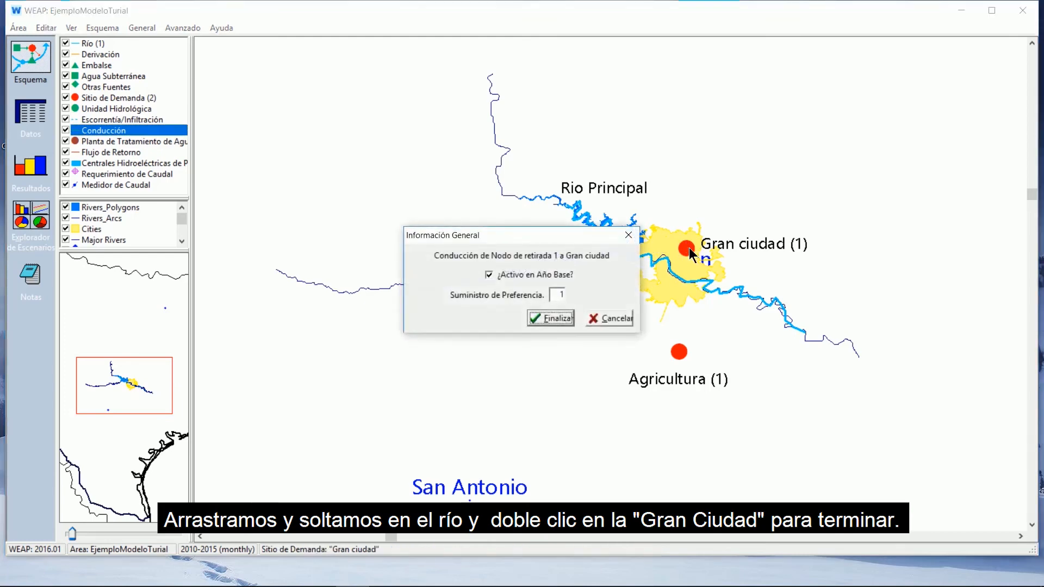
left_click(536, 321)
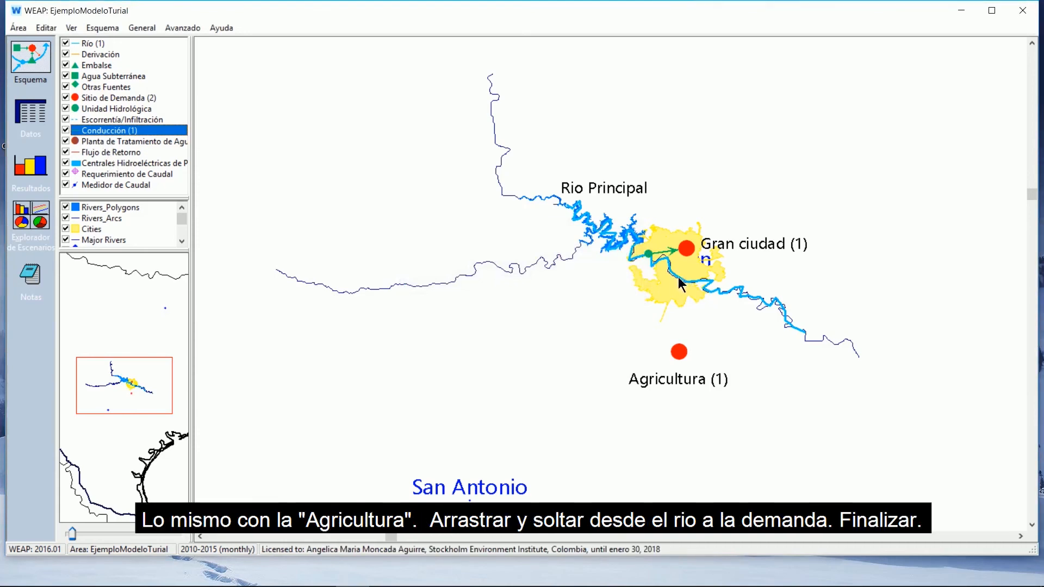
left_click_drag(677, 276, 678, 351)
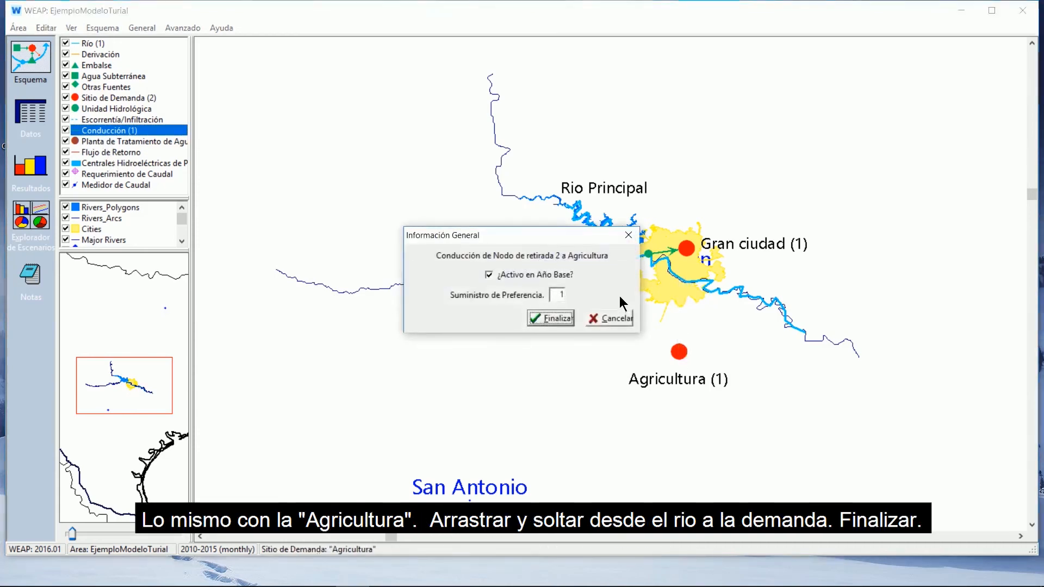
left_click(540, 321)
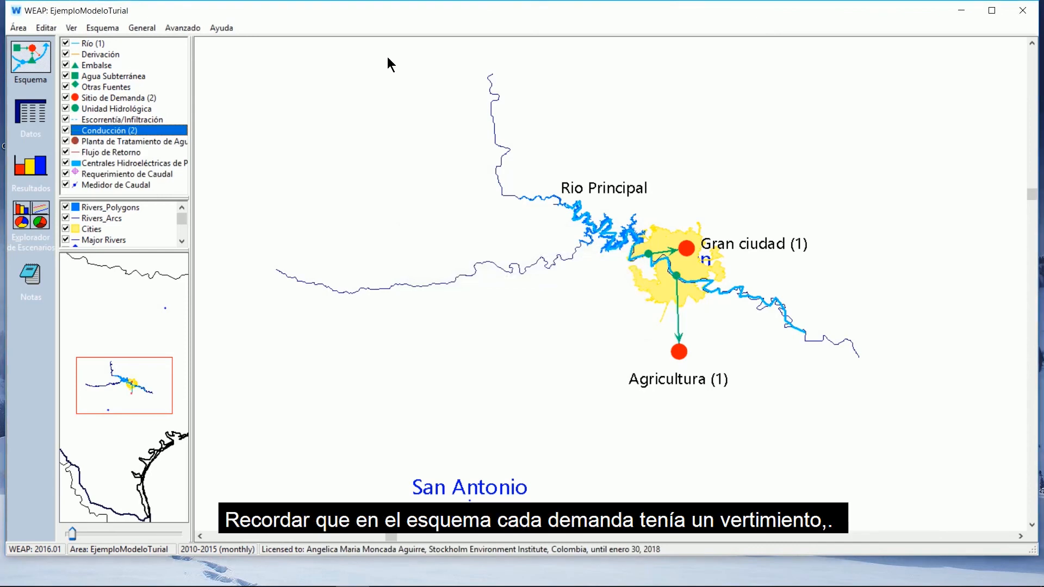
Step: Add return flows to Rio Principal from Gran ciudad and, ending farther downstream, from Agricultura
left_click(103, 153)
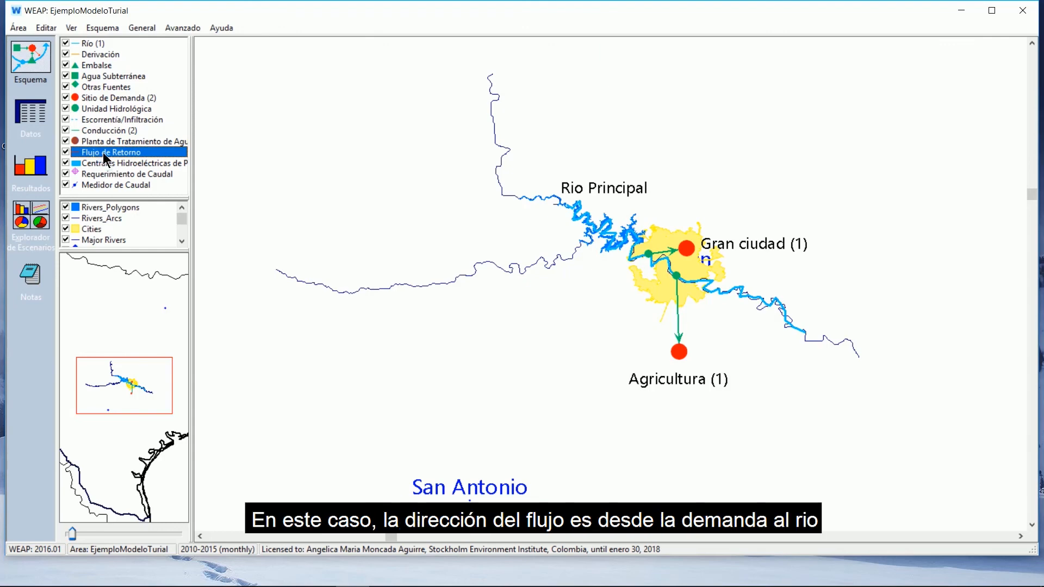
left_click(690, 246)
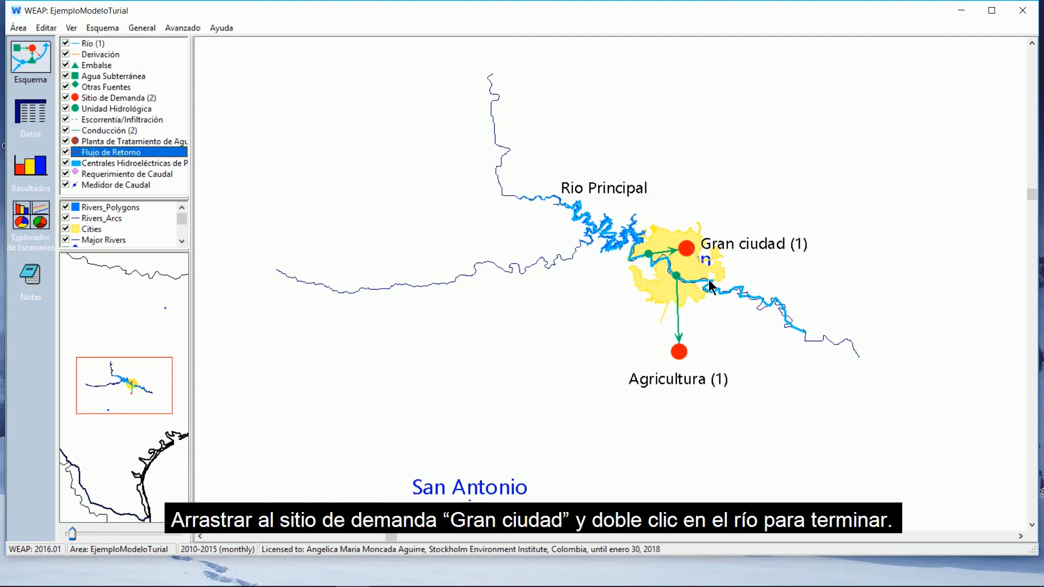
double_click(709, 279)
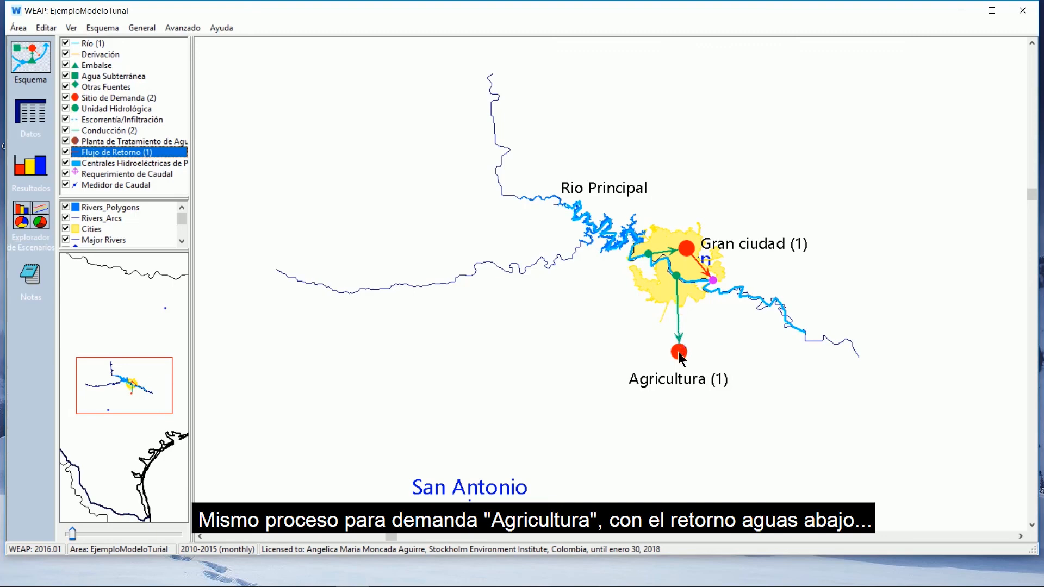
double_click(747, 296)
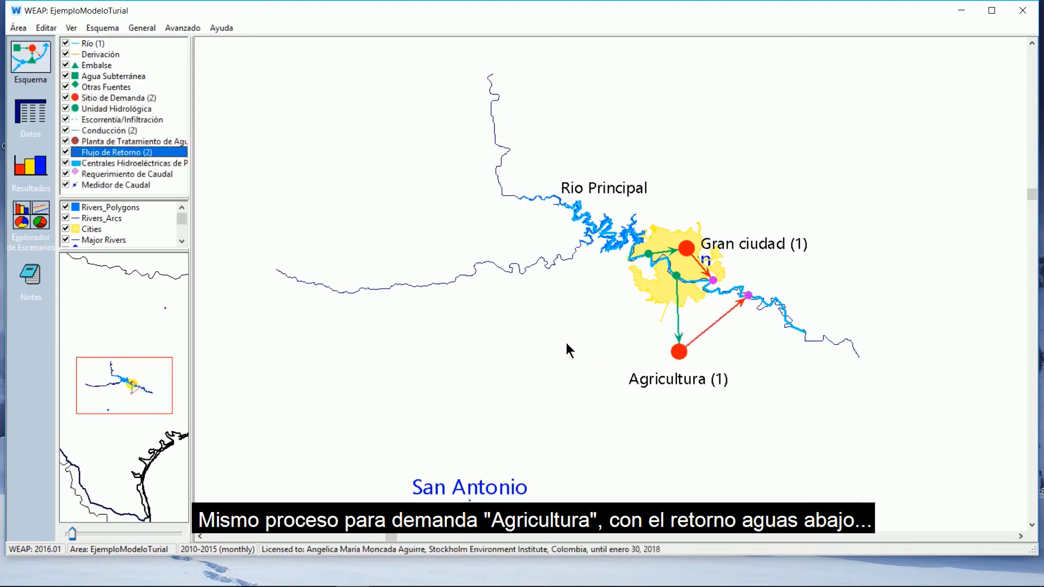